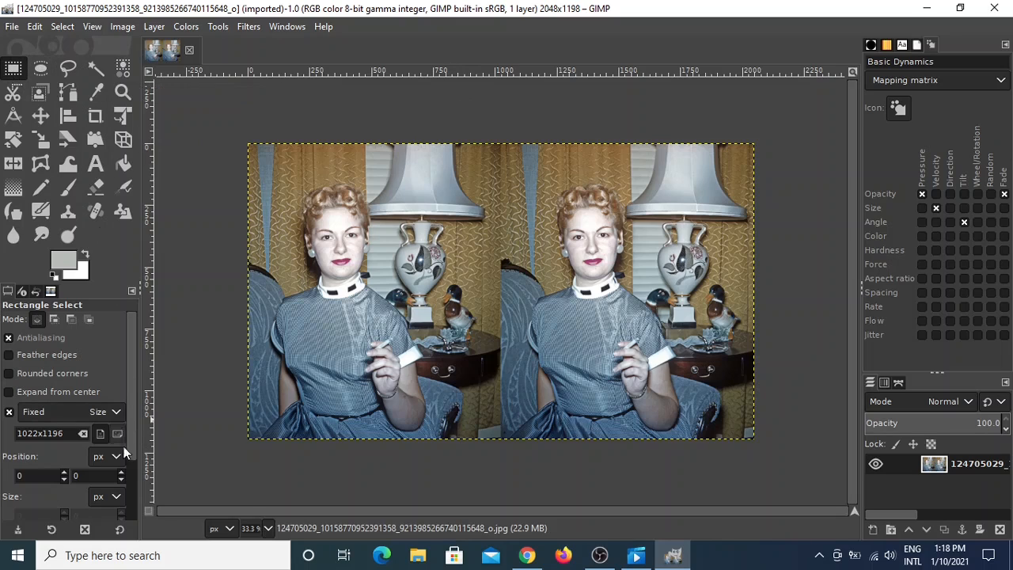
- Reset the Rectangle Select options and select the left photo with a rectangle about 1017 x 1194 px at position 3, 3
left_click(119, 530)
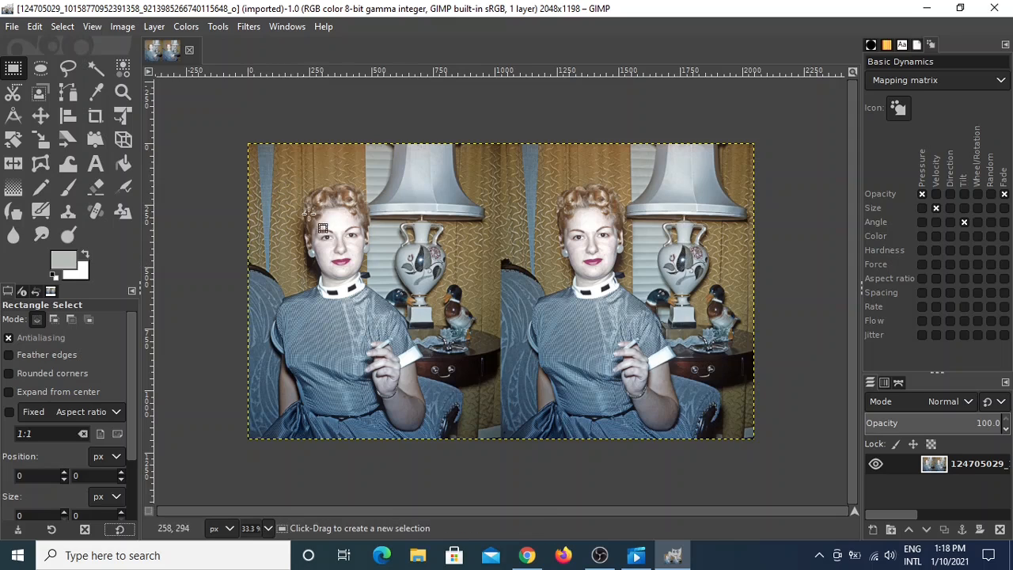
left_click_drag(266, 159, 521, 425)
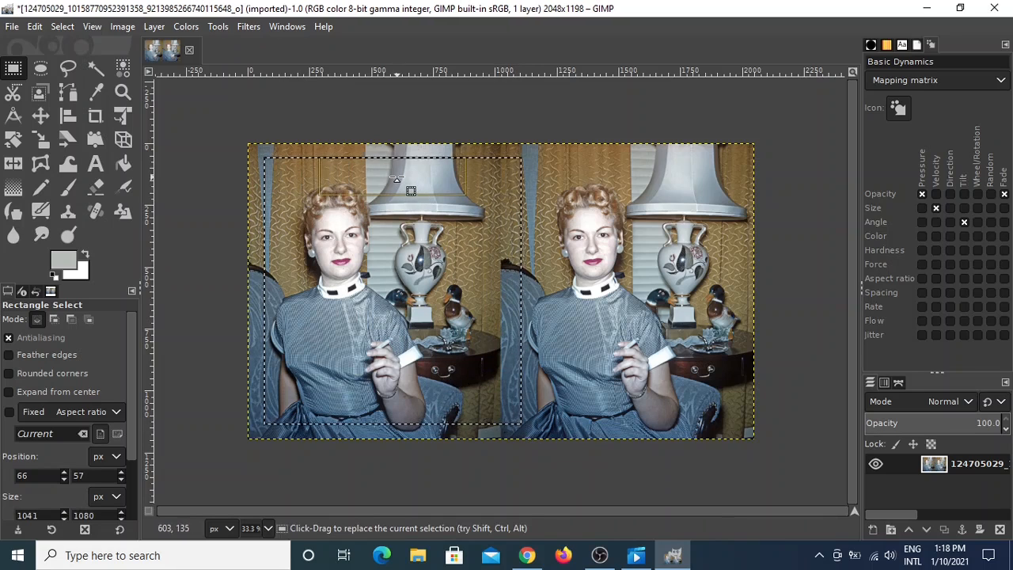
left_click_drag(397, 180, 397, 166)
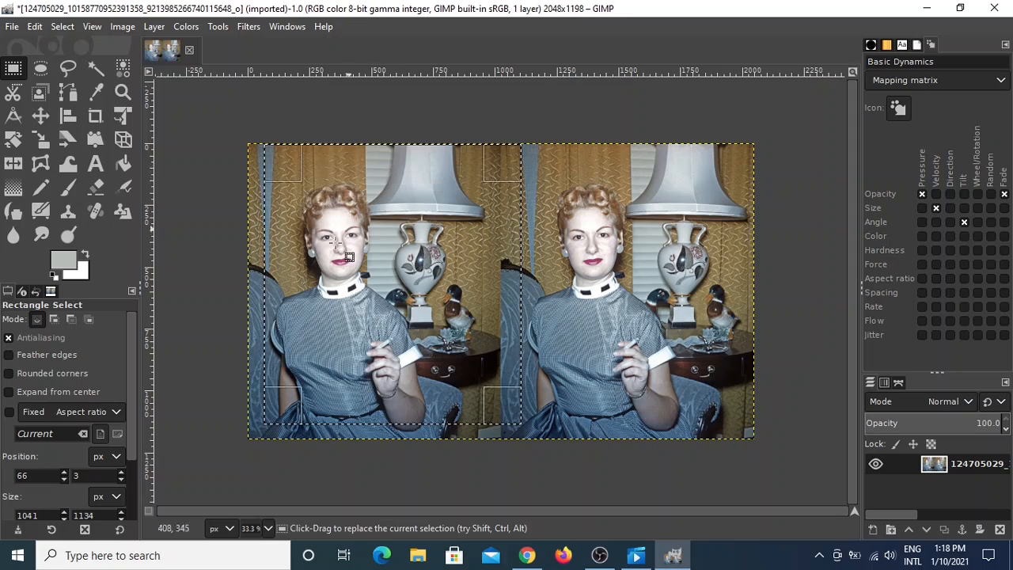
left_click_drag(275, 312, 260, 311)
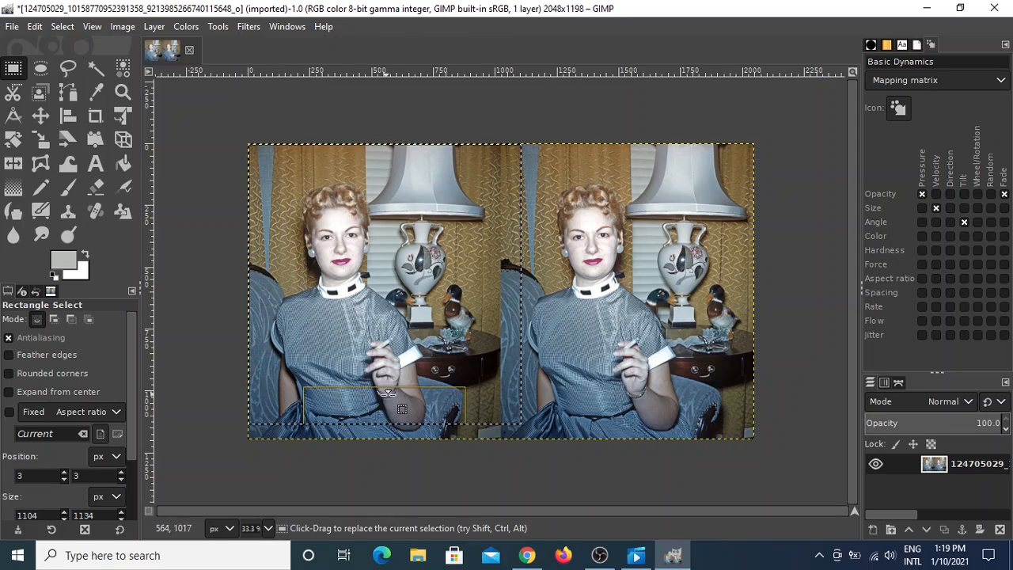
left_click_drag(392, 405, 392, 421)
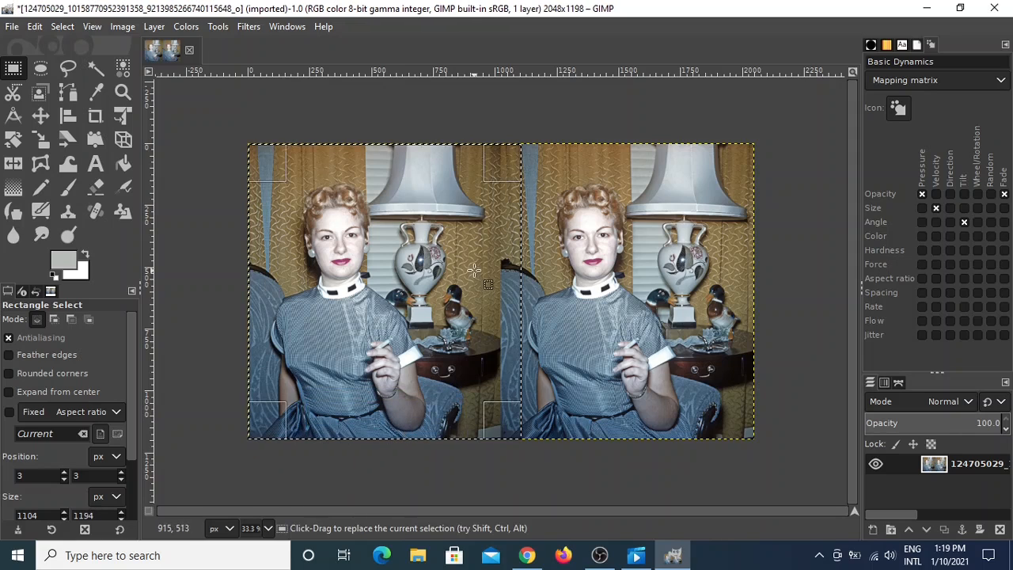
left_click_drag(520, 275, 491, 280)
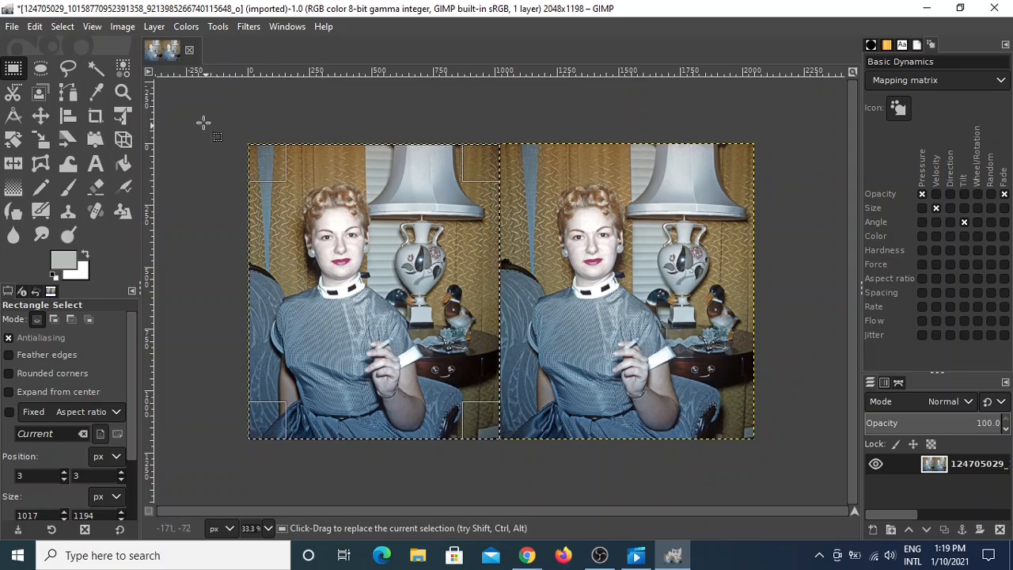
- Crop the image to the left photo's selection, and open the image export without exporting anything
left_click(123, 27)
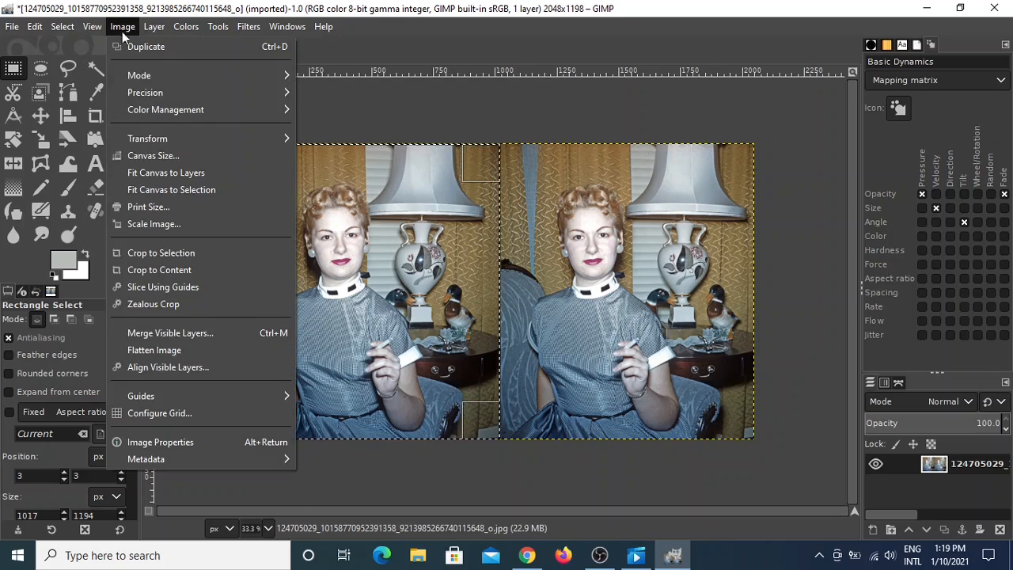
left_click(158, 252)
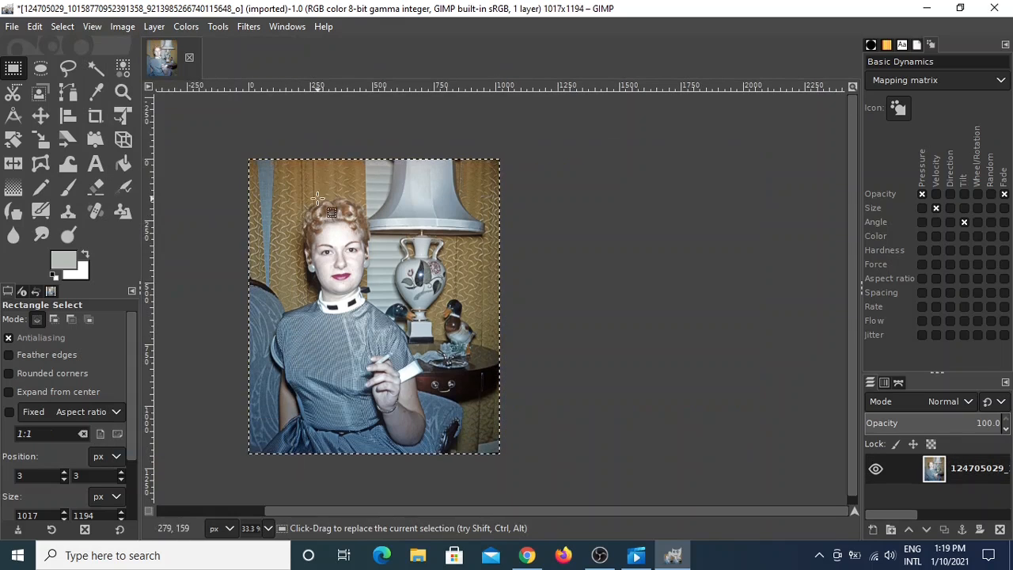
left_click(12, 26)
left_click(56, 257)
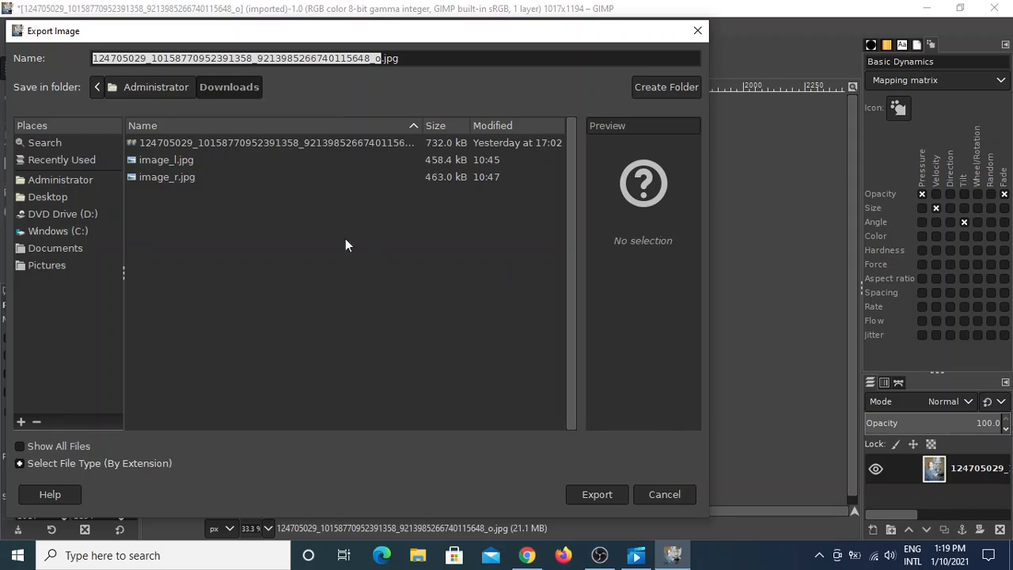
left_click(666, 495)
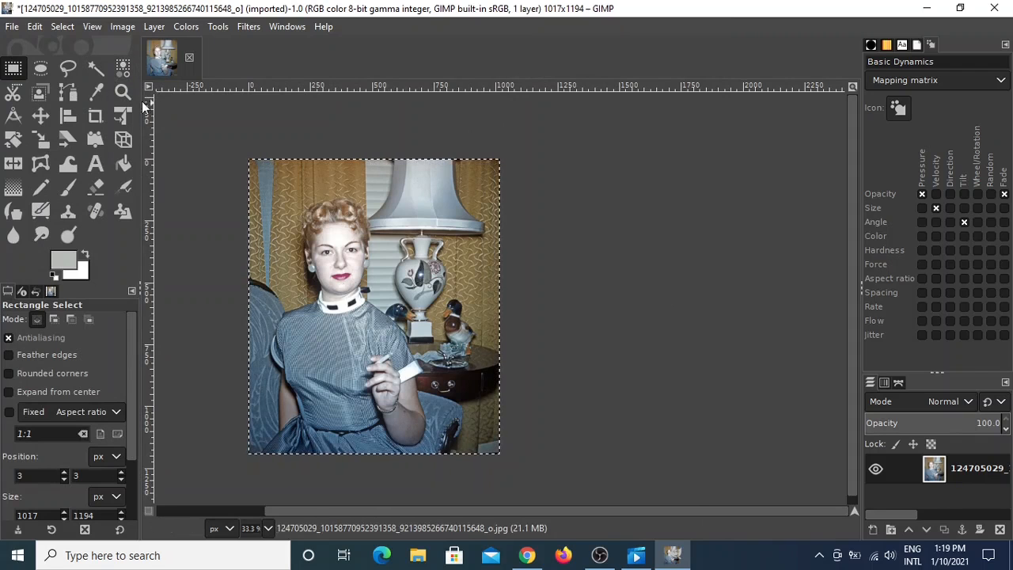
- Undo the crop of the image
left_click(39, 28)
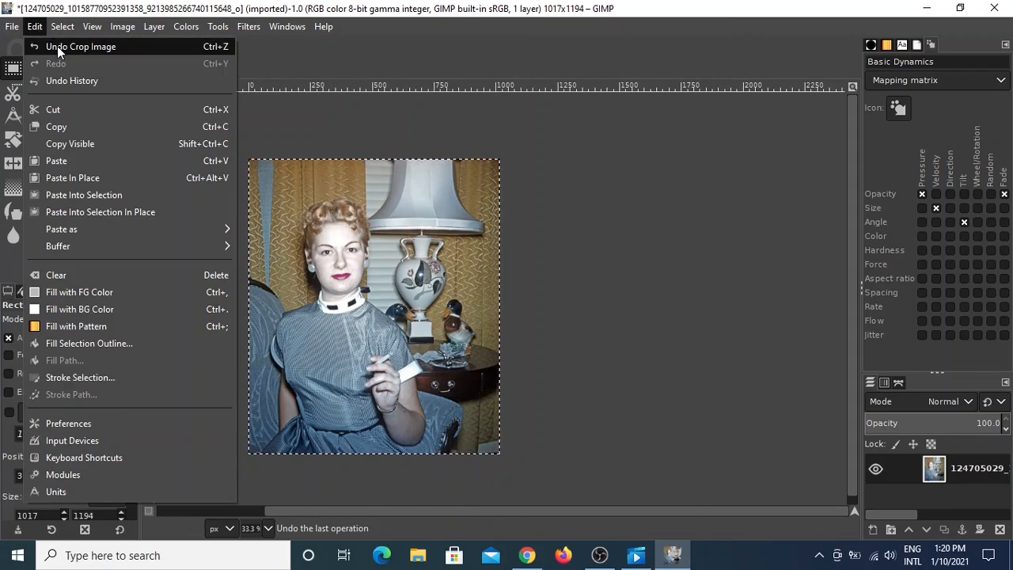
left_click(57, 46)
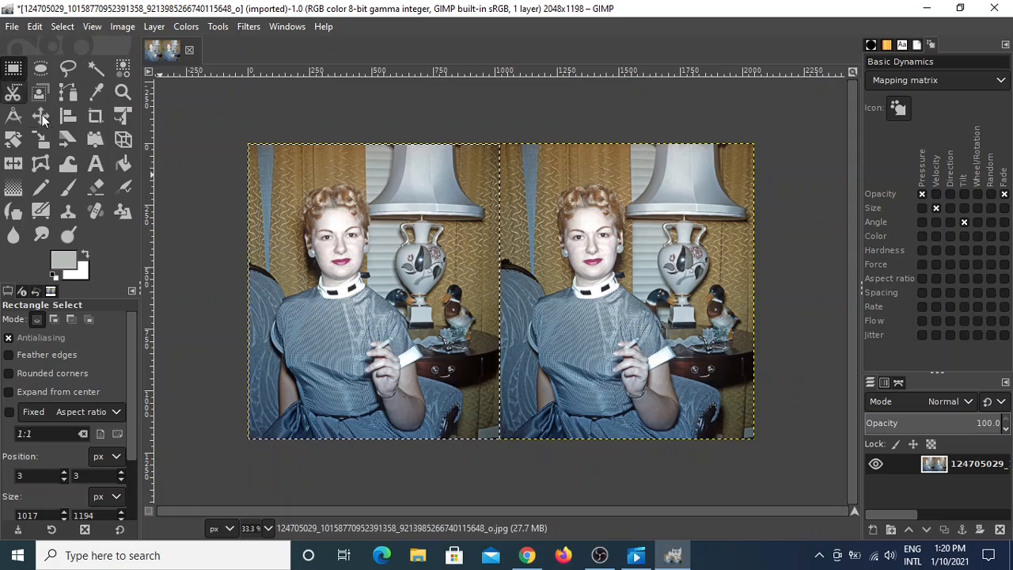
- Constrain the rectangle selection to a fixed size of 1017x1194
left_click(9, 412)
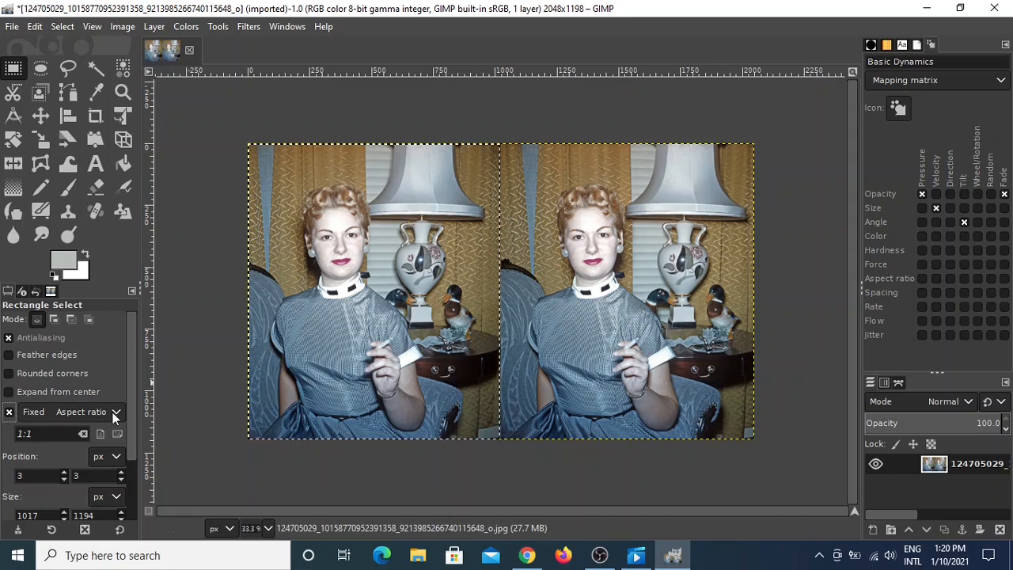
left_click(114, 412)
left_click(52, 471)
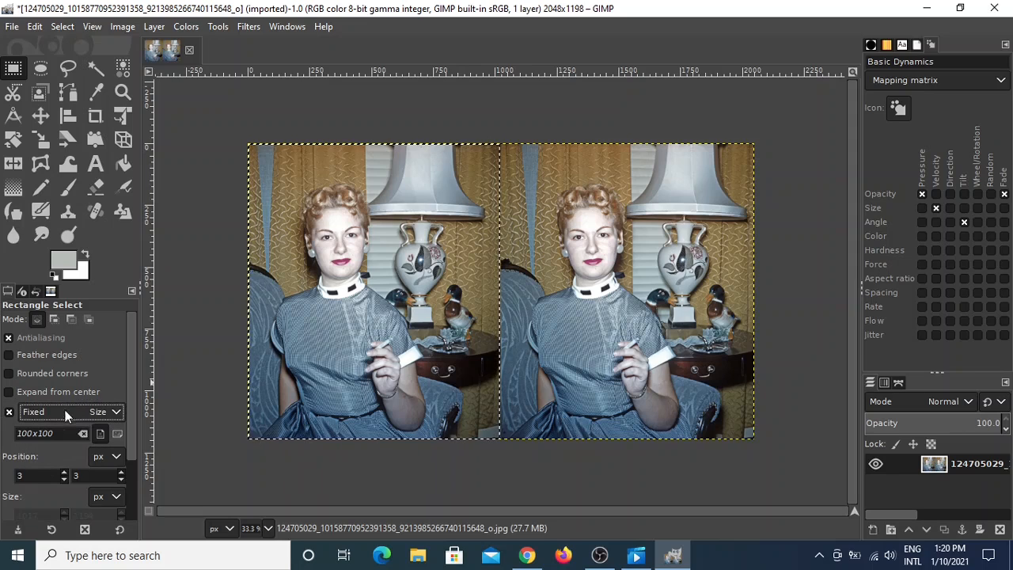
left_click(62, 433)
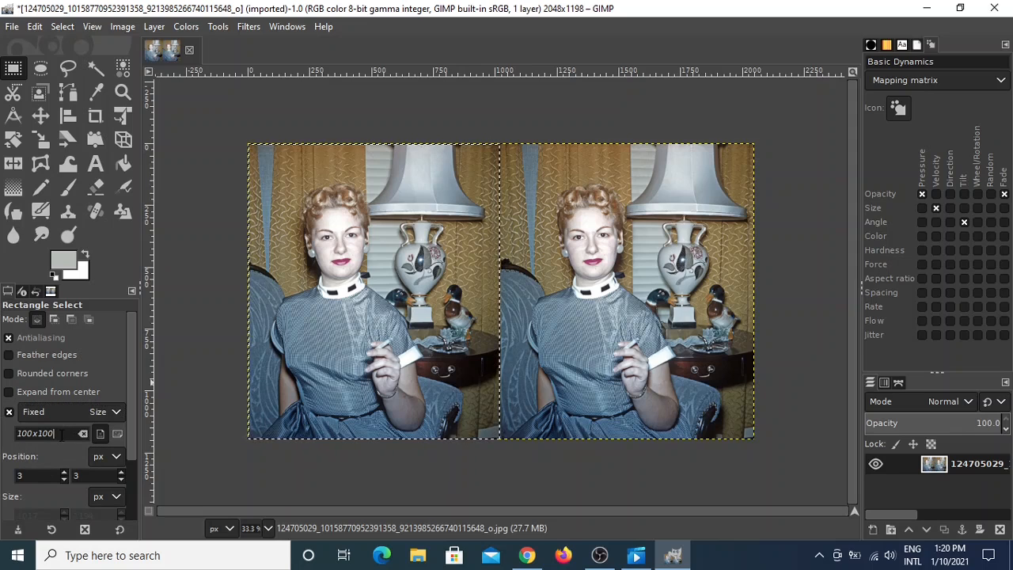
key("BackSpace")
key("BackSpace")
key("BackSpace")
key("BackSpace")
key("BackSpace")
key("BackSpace")
key("BackSpace")
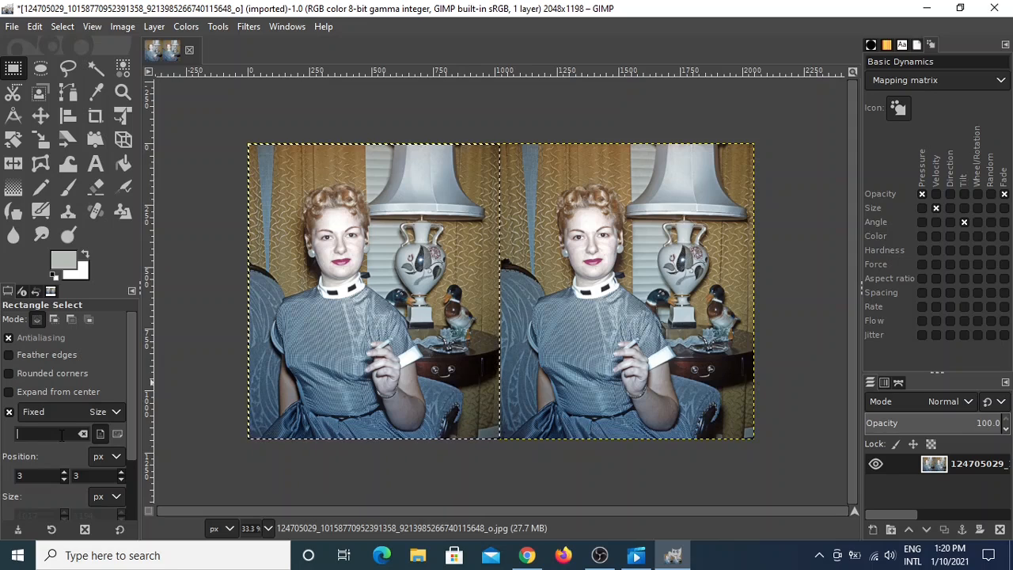
type("1017")
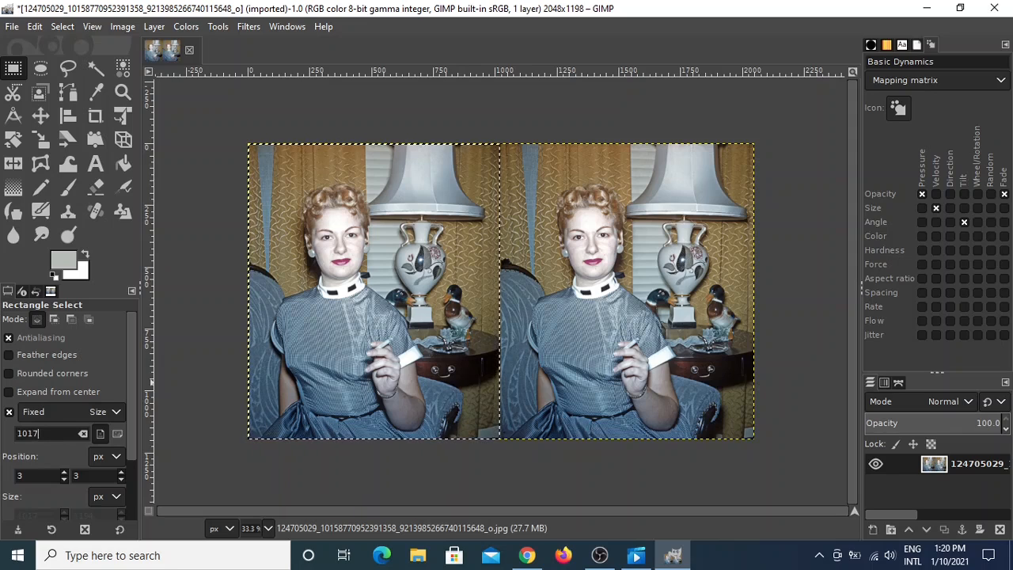
type("x1194")
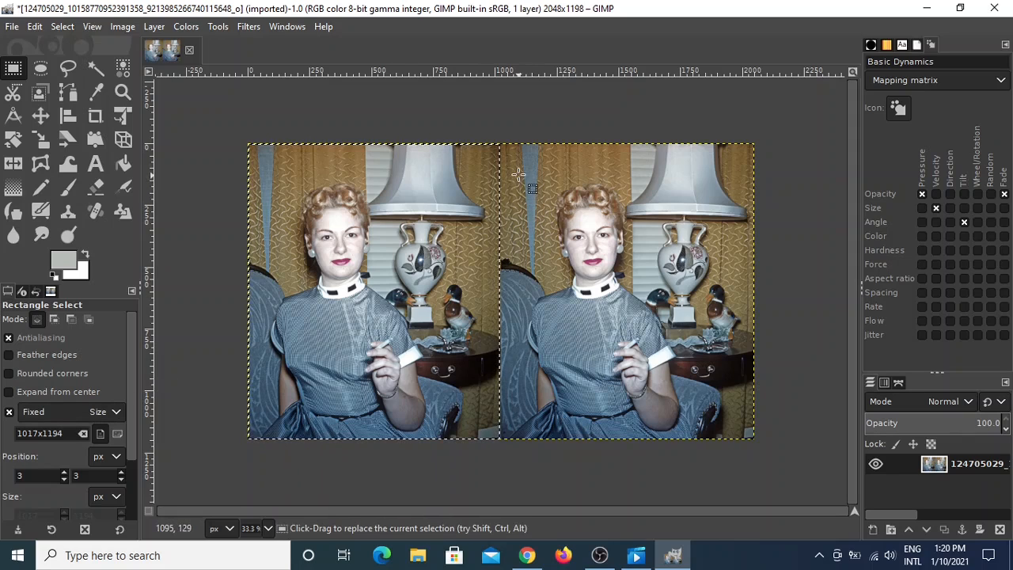
- Place the fixed-size selection over the right photo at position 1028, 0 and crop the image to it
left_click_drag(520, 183, 608, 275)
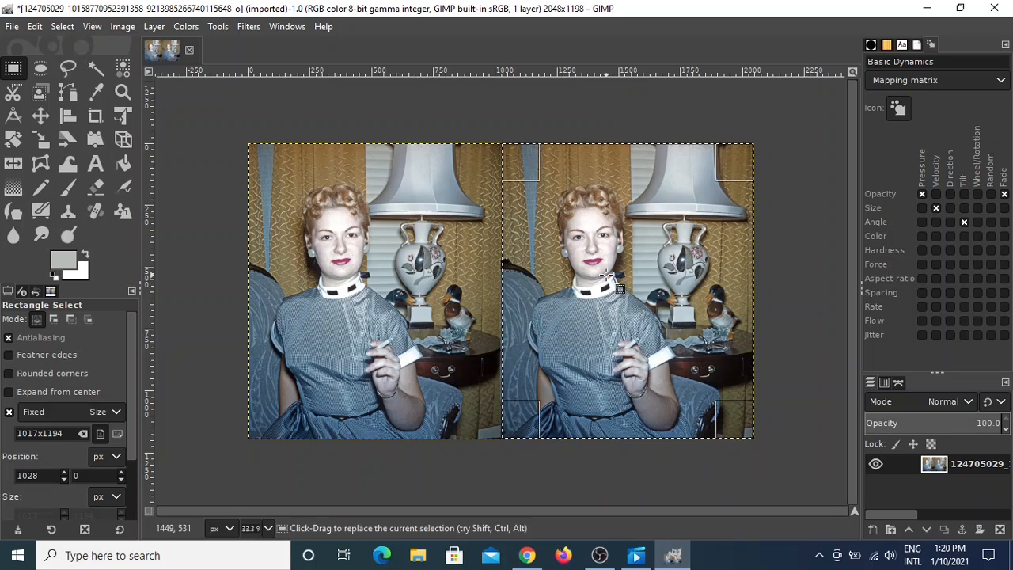
left_click(115, 27)
left_click(174, 256)
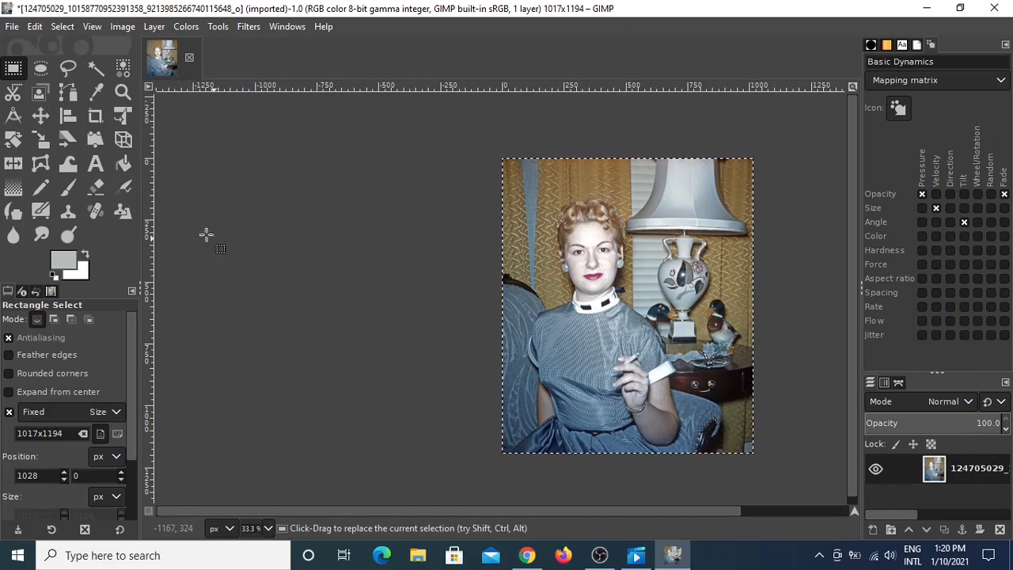
- Choose image_r.jpg in Downloads as the export file, cancel the export, and close the image
left_click(12, 26)
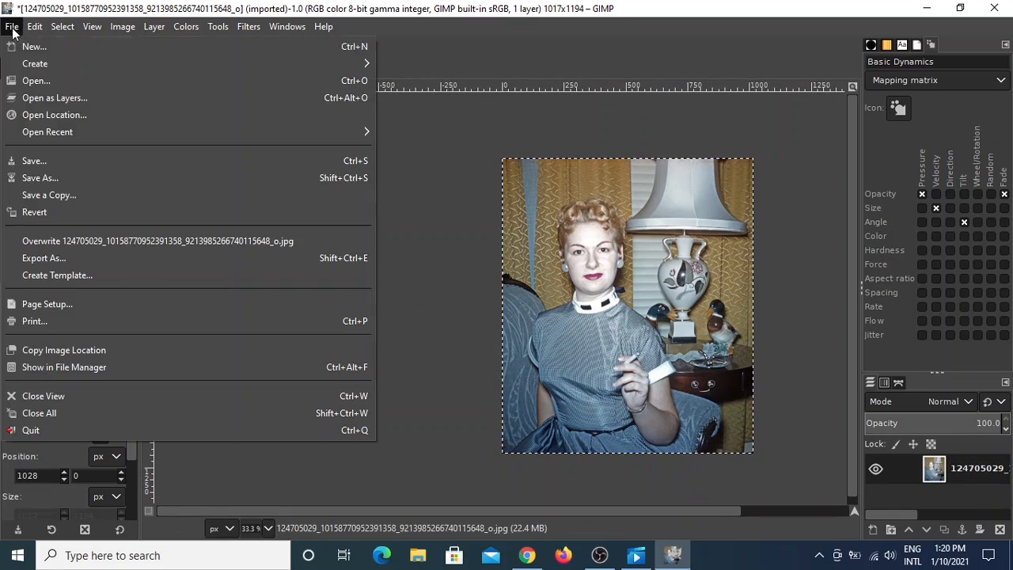
left_click(66, 258)
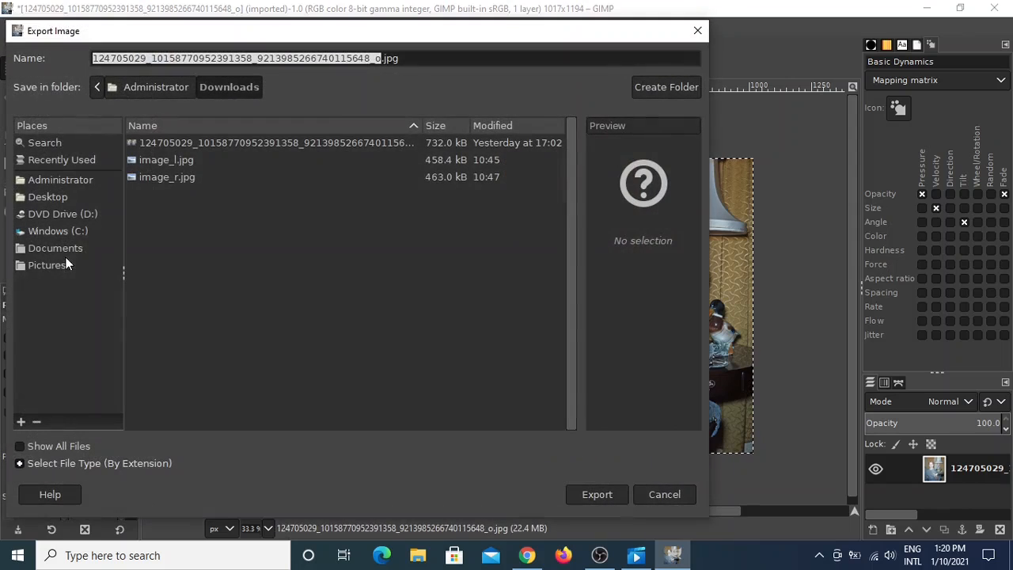
left_click(184, 177)
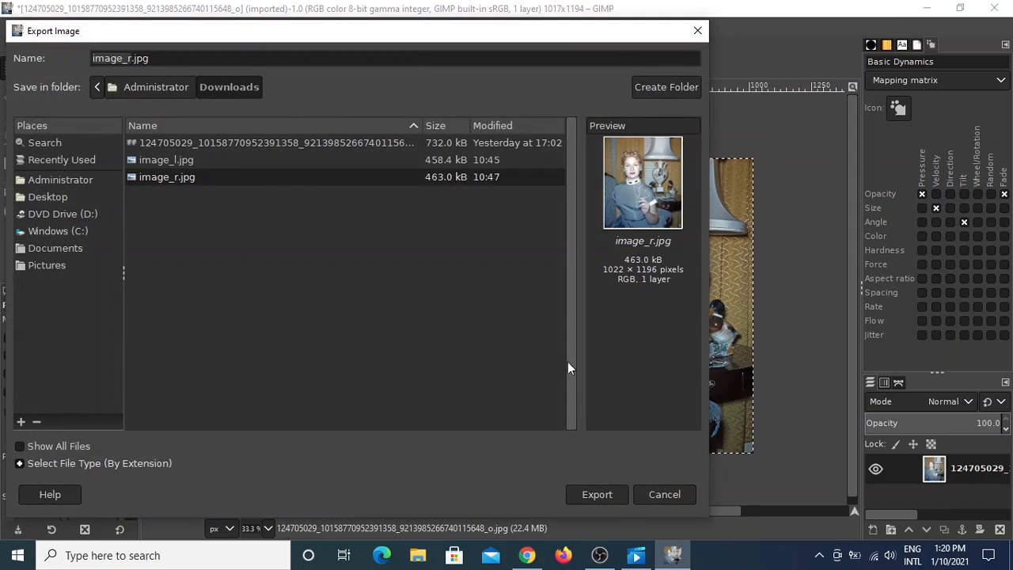
left_click(675, 495)
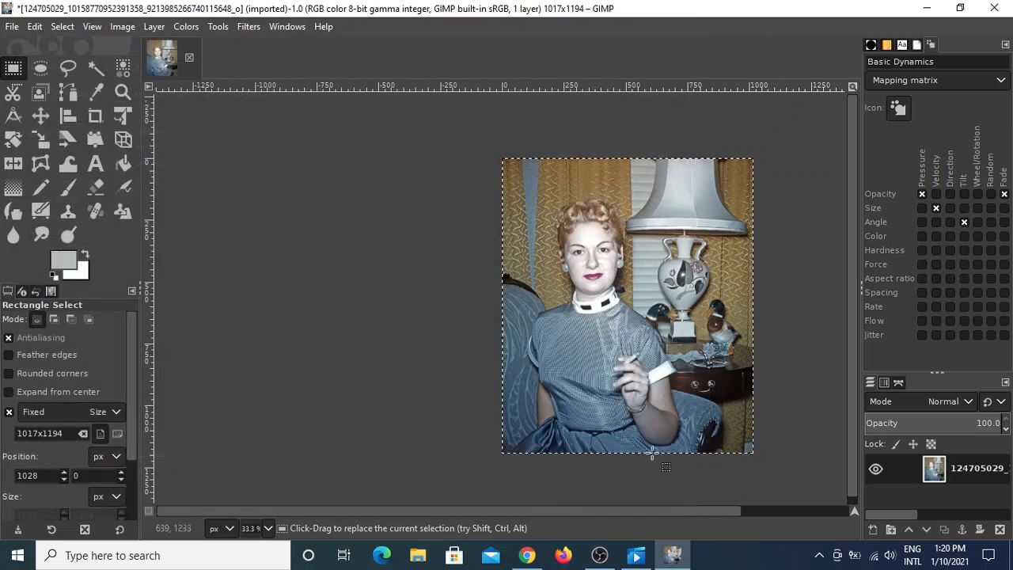
left_click(190, 57)
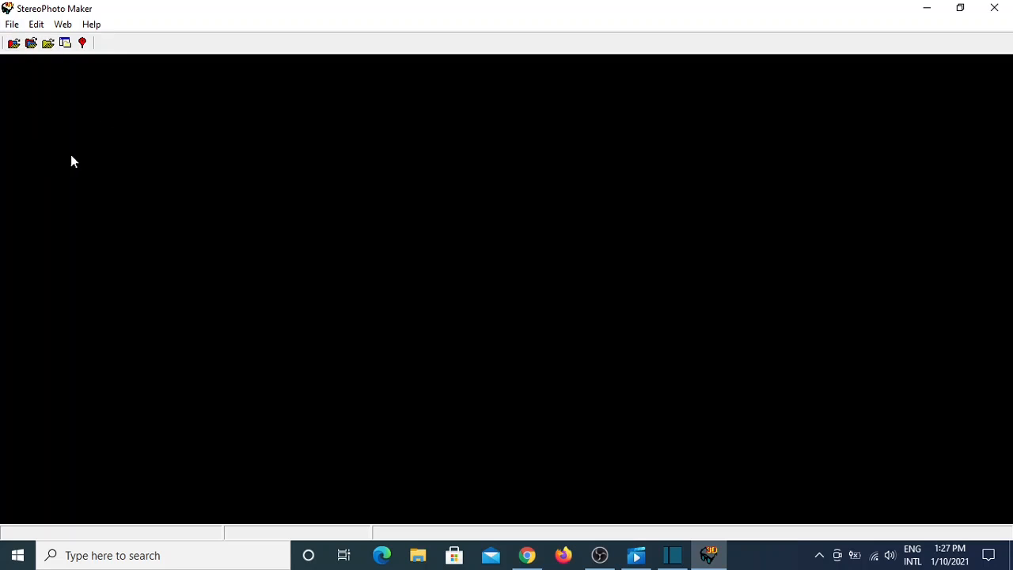
- In StereoPhoto Maker, load image_l.jpg from Downloads as the left image and image_r.jpg as its stereo pair
left_click(13, 25)
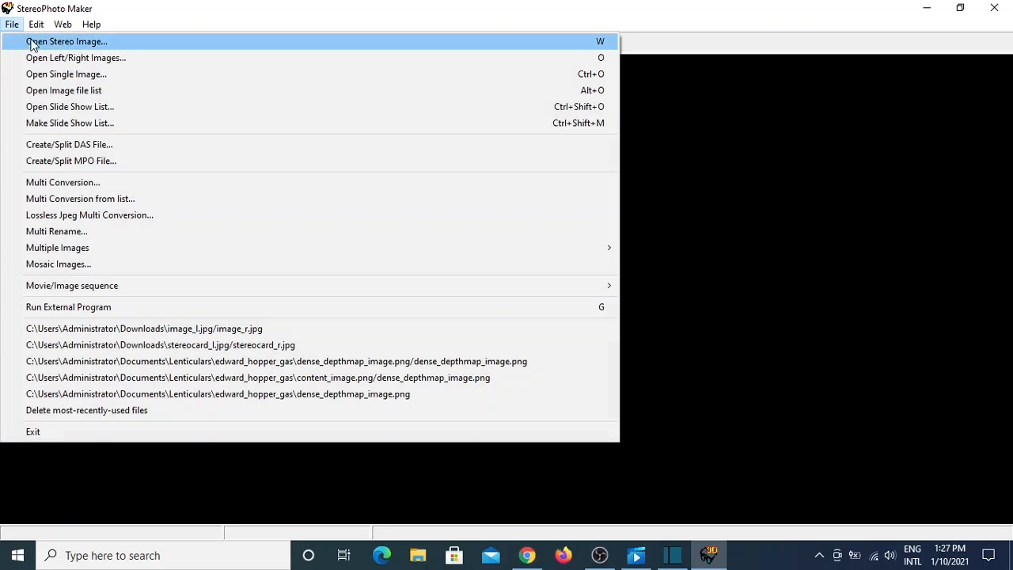
left_click(94, 62)
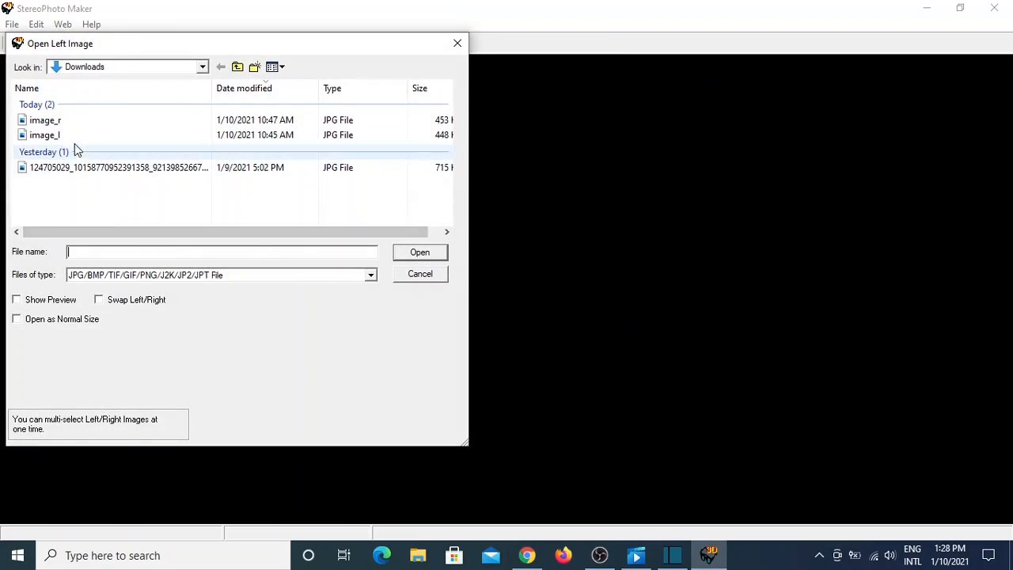
left_click(56, 136)
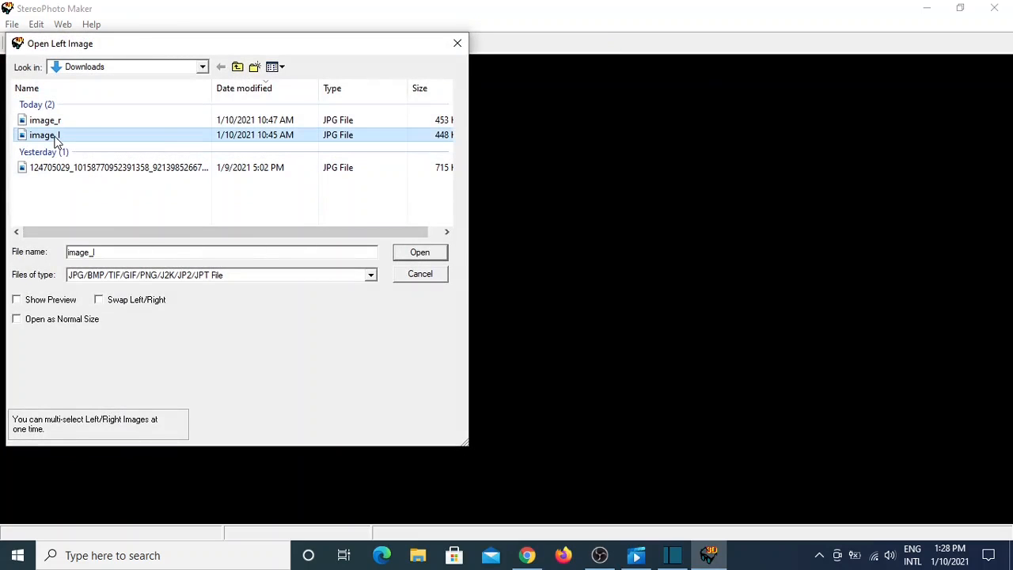
left_click(421, 254)
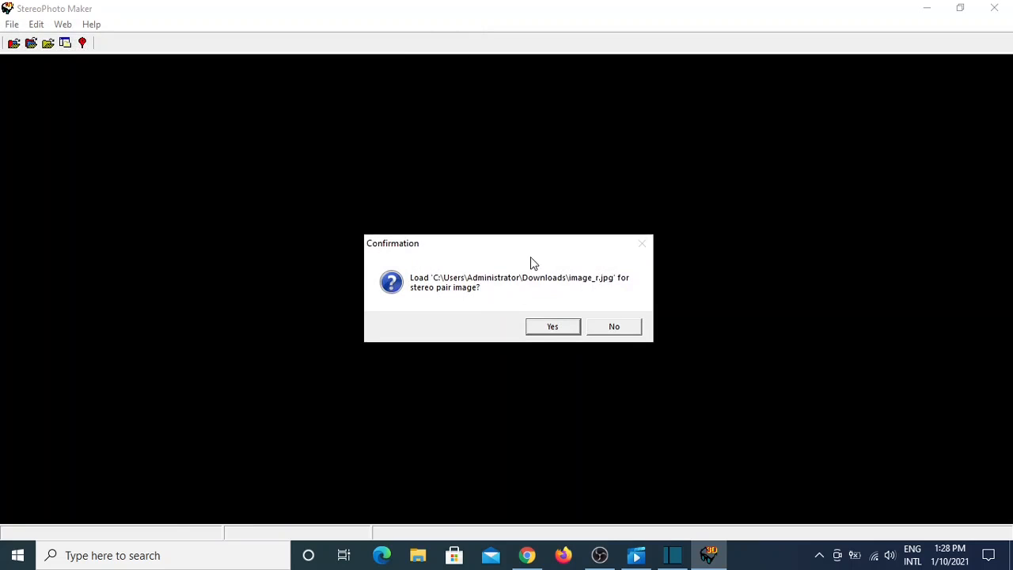
left_click(554, 329)
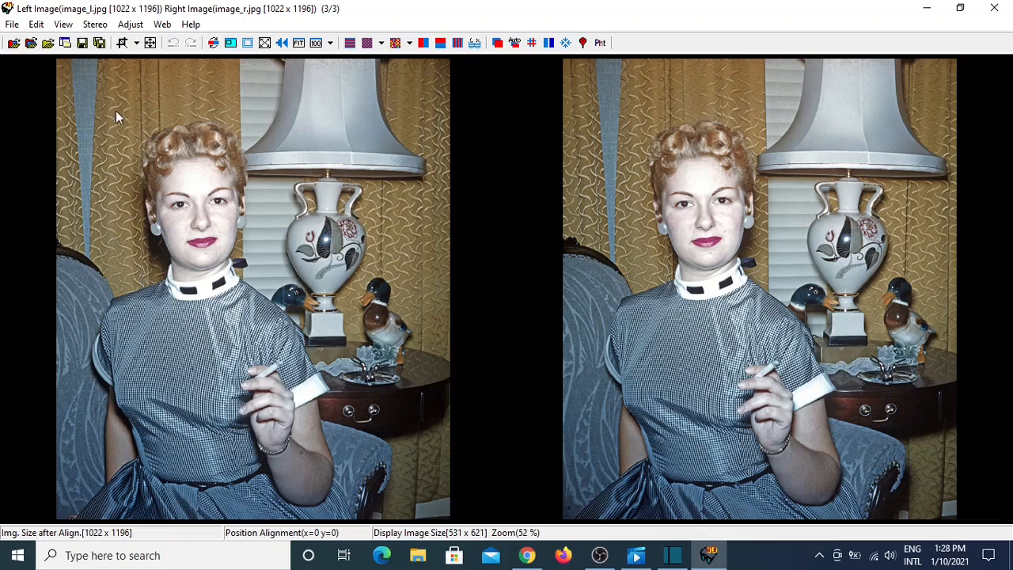
- Toggle the Better precision (Slow) option in the adjustment preferences and apply the preferences
left_click(36, 25)
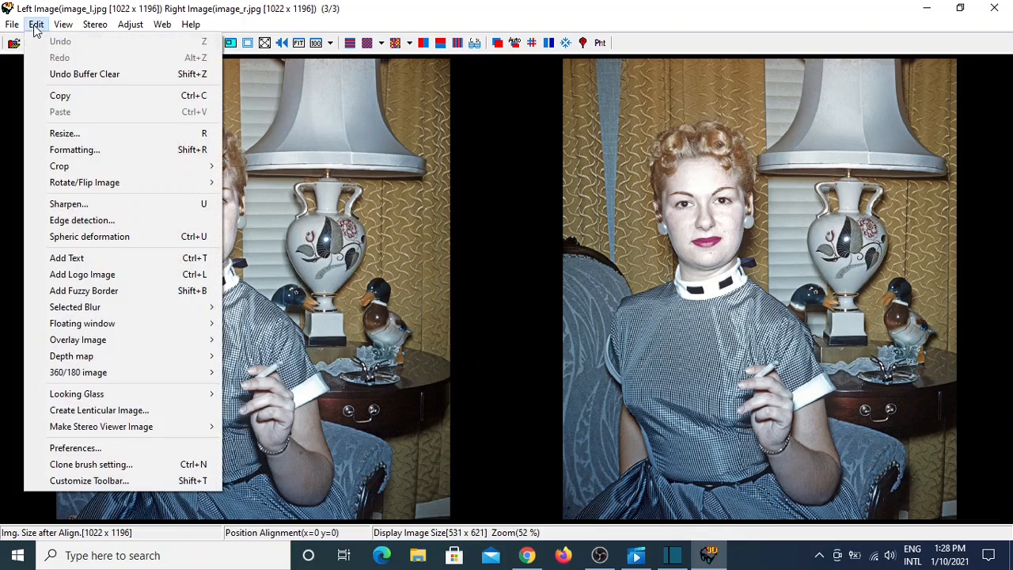
left_click(96, 448)
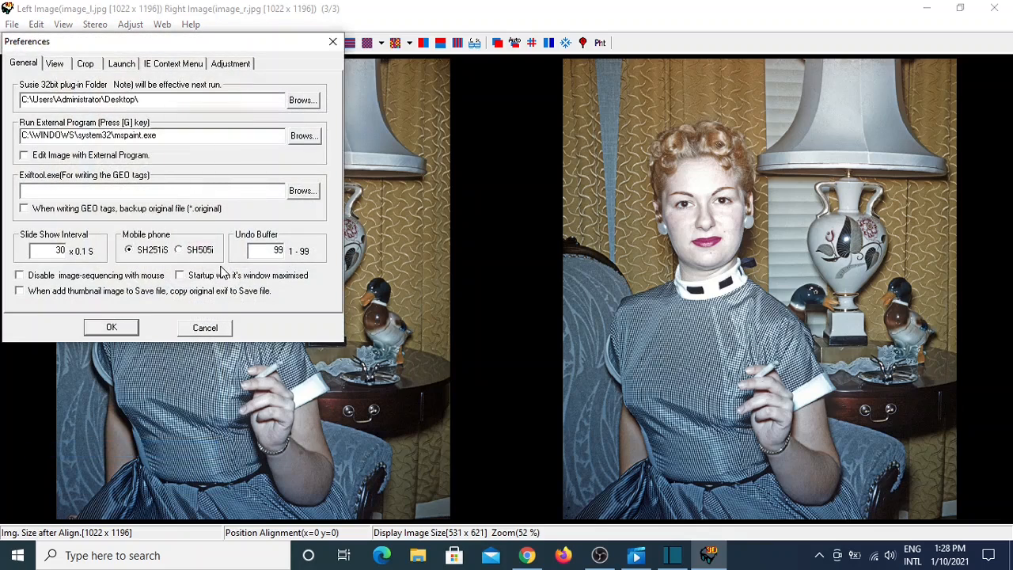
left_click(227, 67)
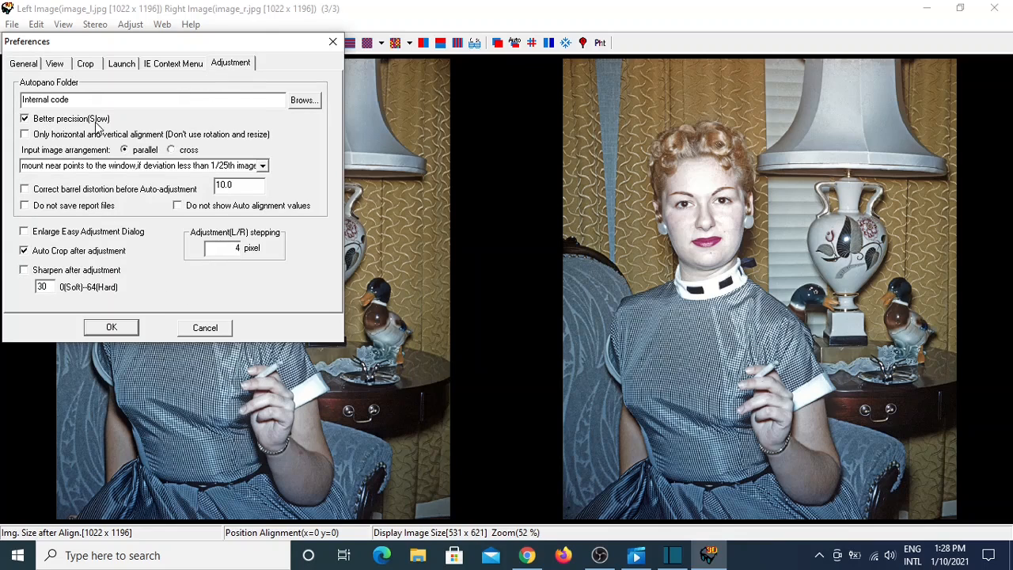
left_click(26, 119)
left_click(117, 327)
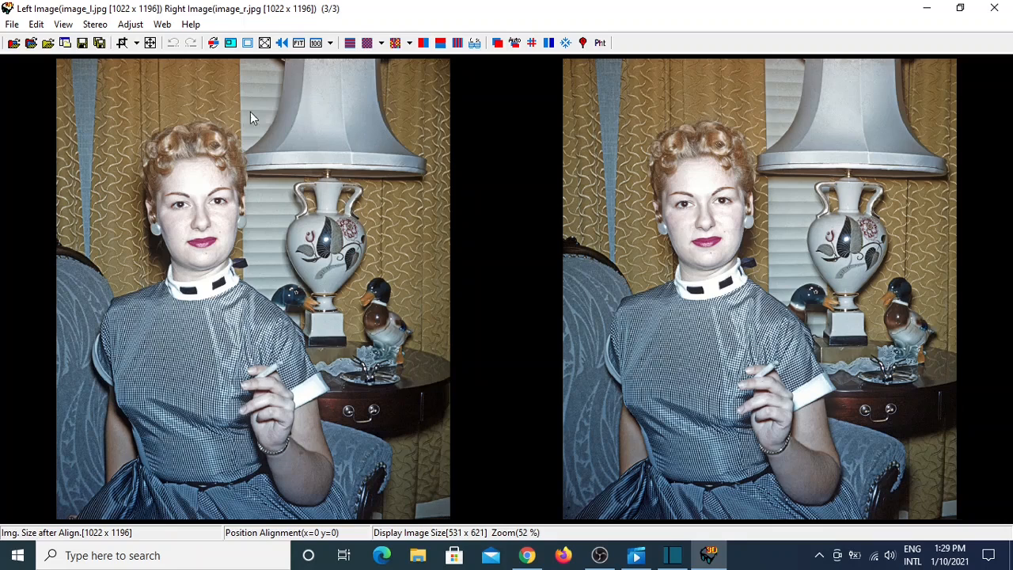
- Run automatic alignment on the stereo pair and dismiss the alignment values
left_click(131, 25)
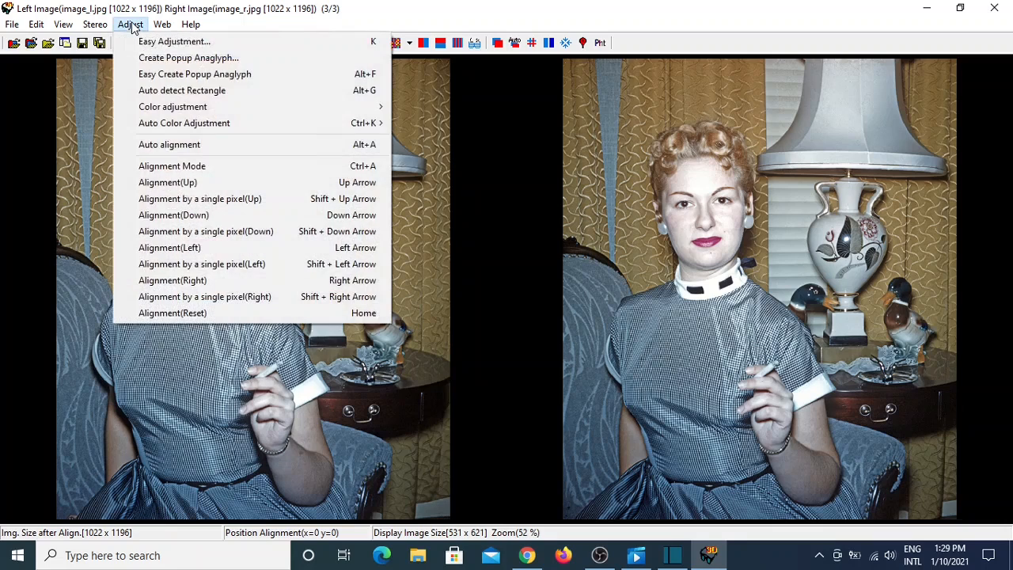
left_click(191, 147)
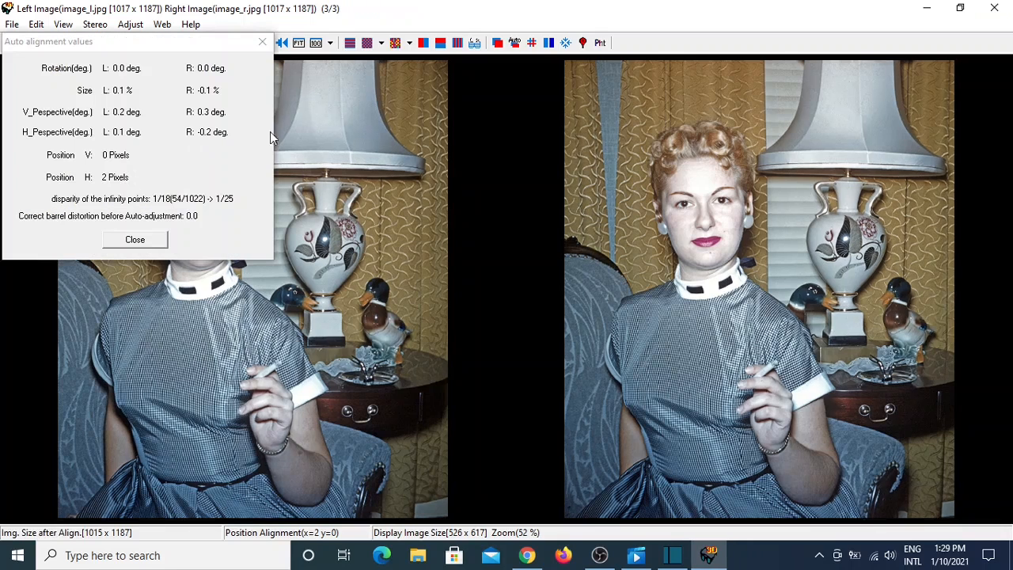
left_click(141, 246)
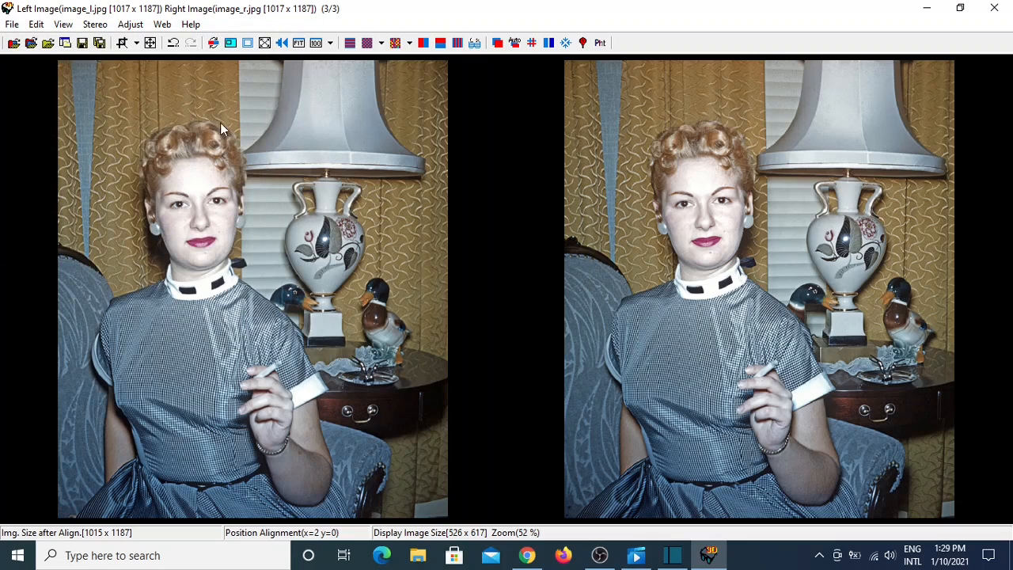
- Start creating a depth map from the stereo pair, restore the default DMAG settings, and move the settings dialog clear of the image
left_click(36, 26)
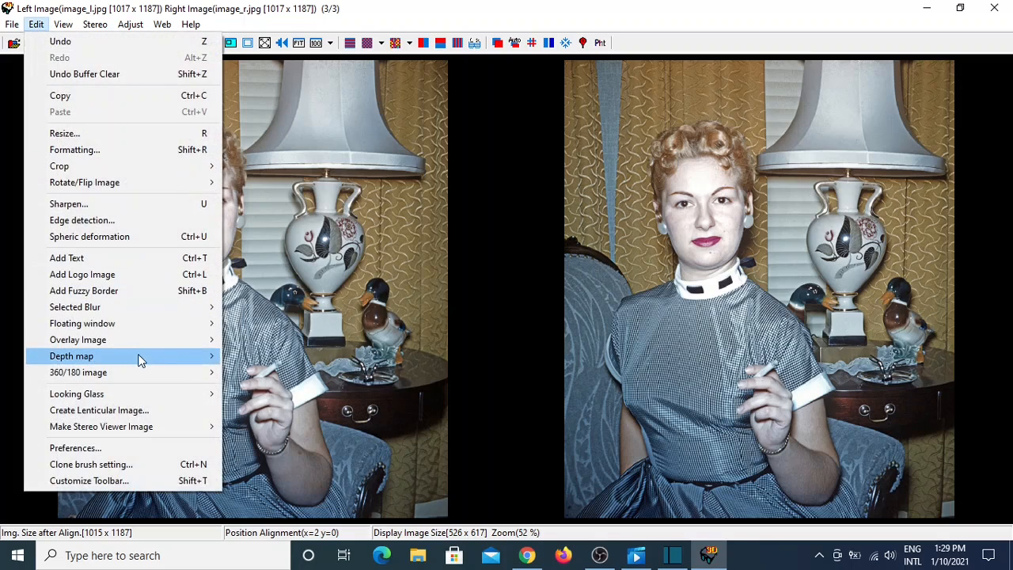
mouse_move(217, 361)
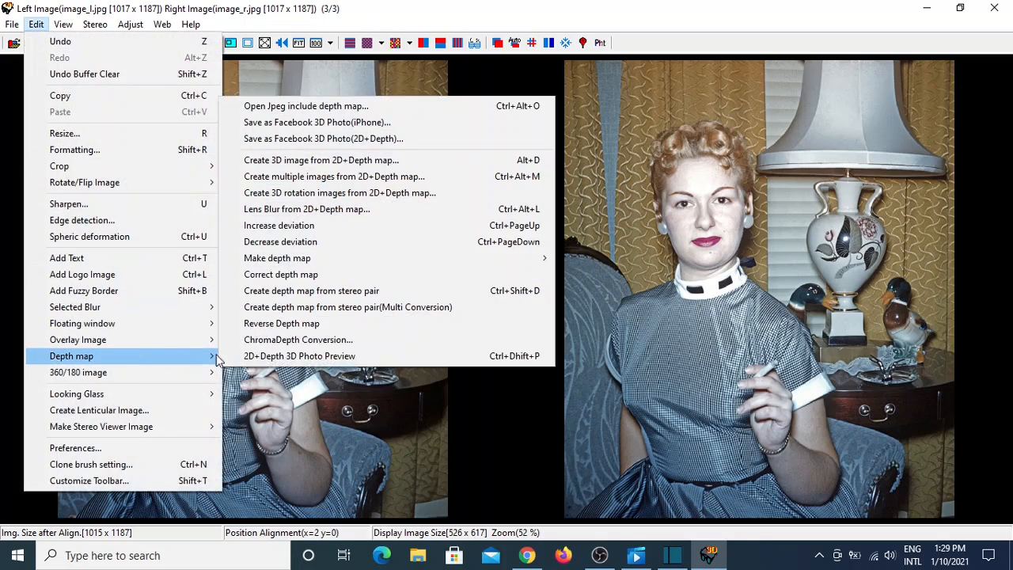
left_click(346, 294)
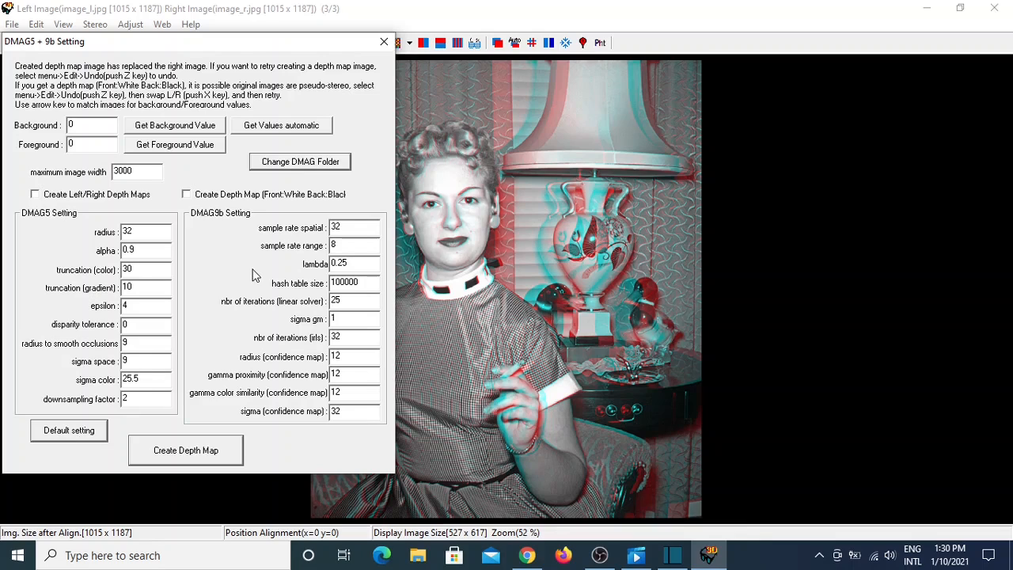
left_click(75, 429)
left_click_drag(188, 49, 803, 91)
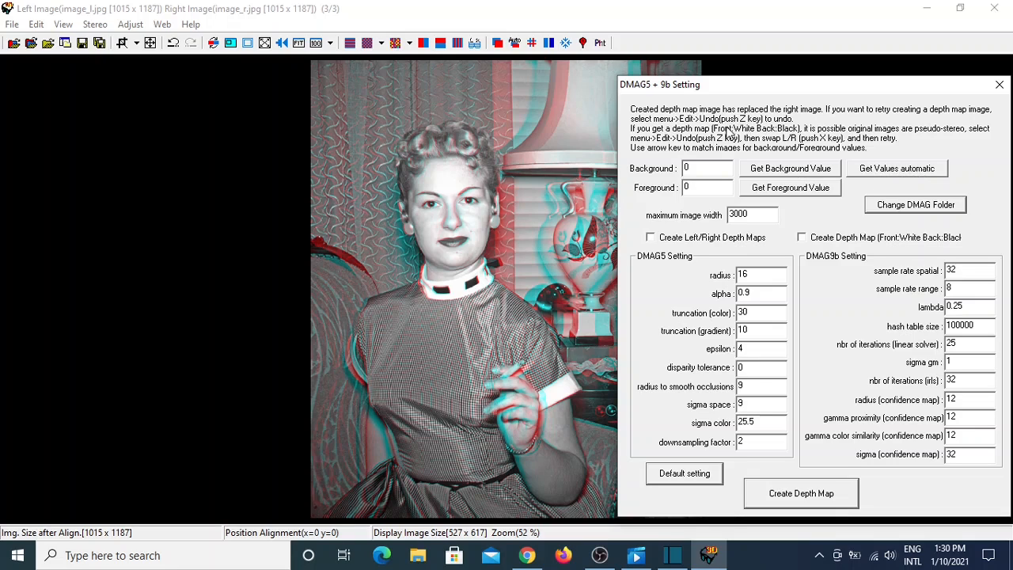
left_click_drag(722, 87, 814, 92)
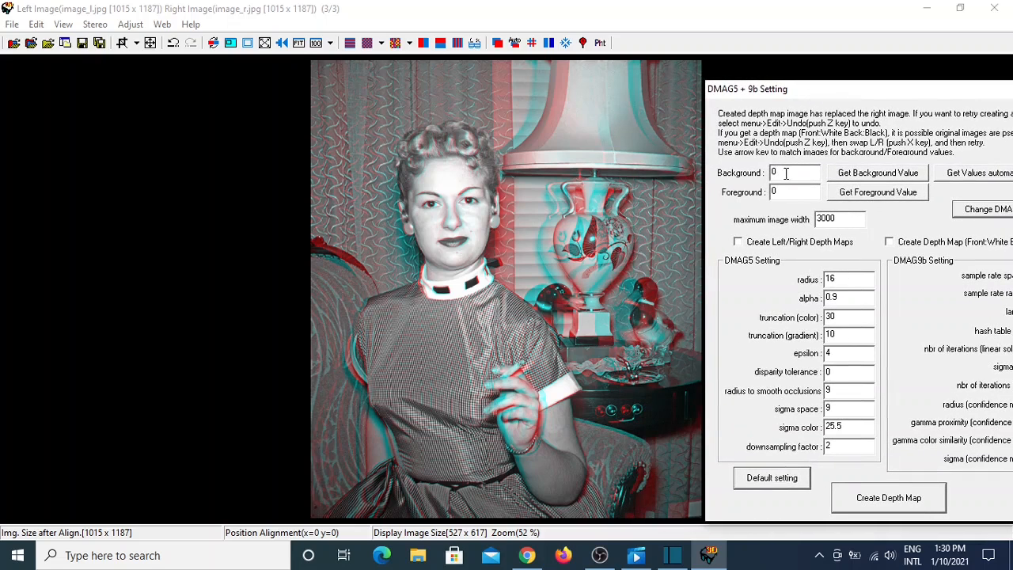
left_click_drag(801, 96, 828, 99)
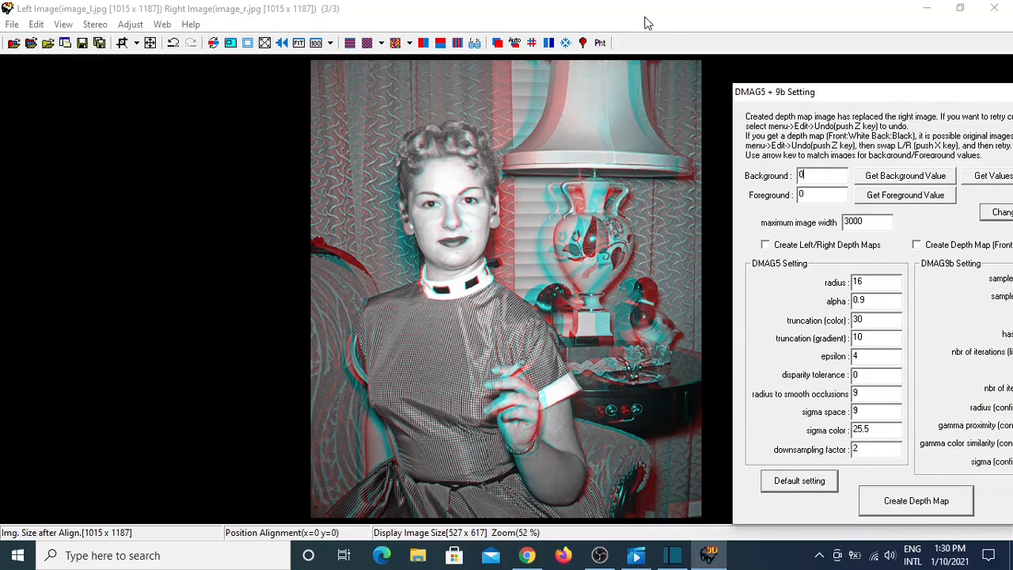
- Shift the pair's horizontal alignment to -52 to match the background, and capture it as the Background value
left_click(607, 212)
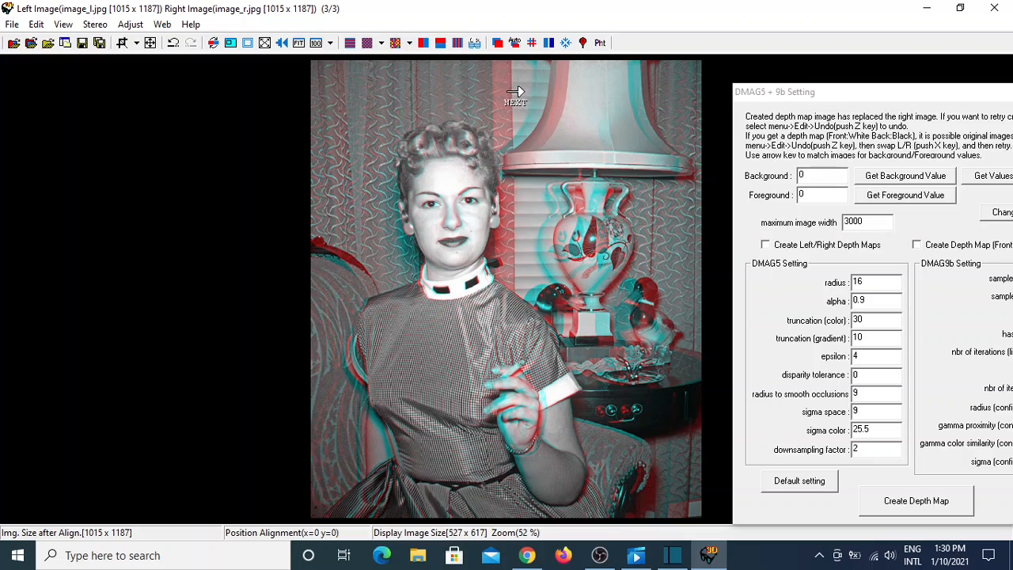
key("Right")
key("Right")
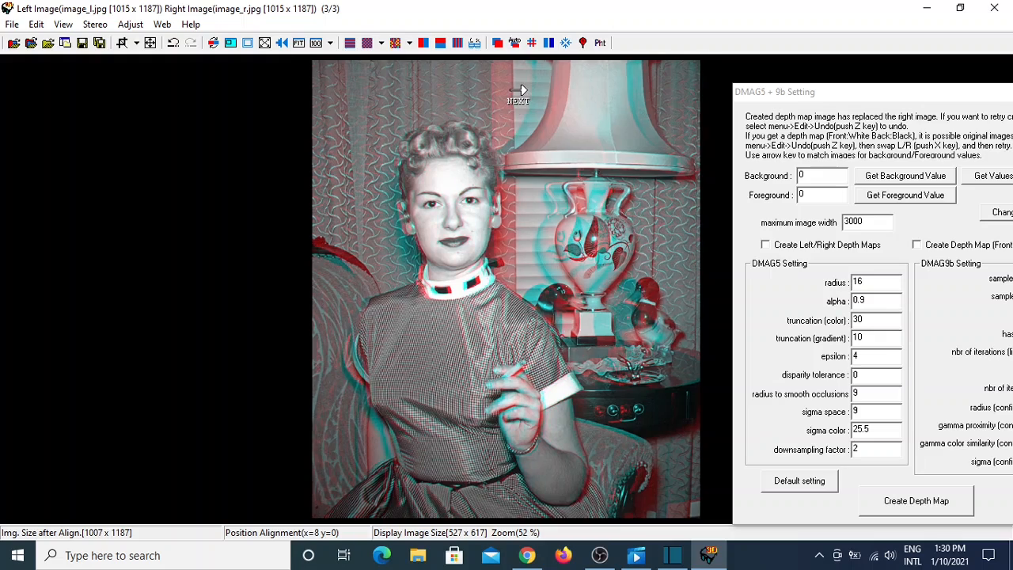
key("Left")
key("Left")
key("Left")
key("Left")
key("Left")
key("Left")
key("Left")
key("Left")
key("Left")
key("Left")
key("Left")
key("Left")
key("Left")
key("Left")
key("Left")
key("Left")
key("Left")
key("Left")
key("Left")
key("Left")
key("Left")
key("Left")
key("Left")
key("Left")
key("Left")
key("Left")
key("Left")
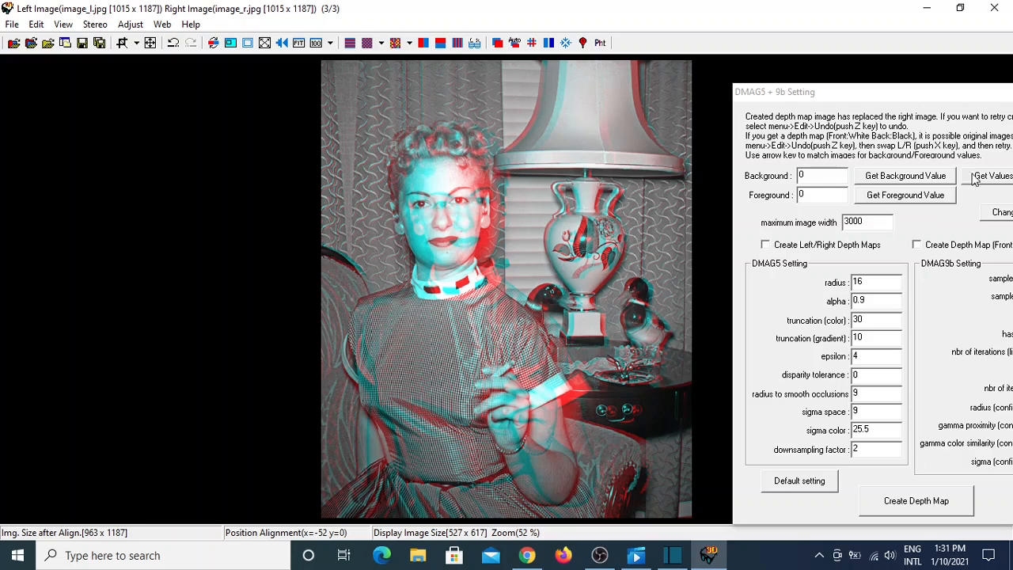
left_click(910, 178)
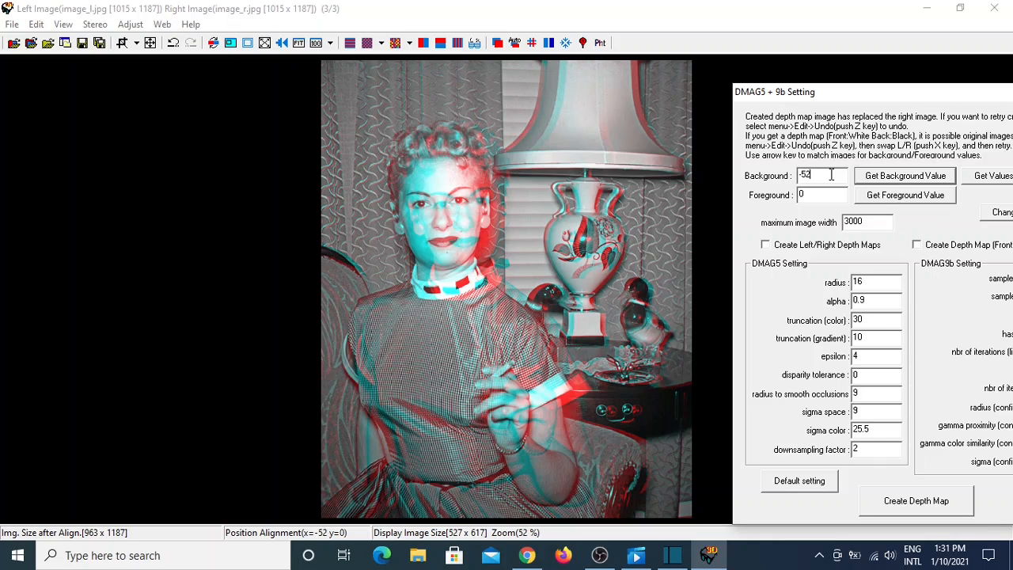
- Set the Background value to -60
key("BackSpace")
key("BackSpace")
type("60")
- Shift the pair's horizontal alignment to 28 to match the foreground, and capture it as the Foreground value
left_click(640, 136)
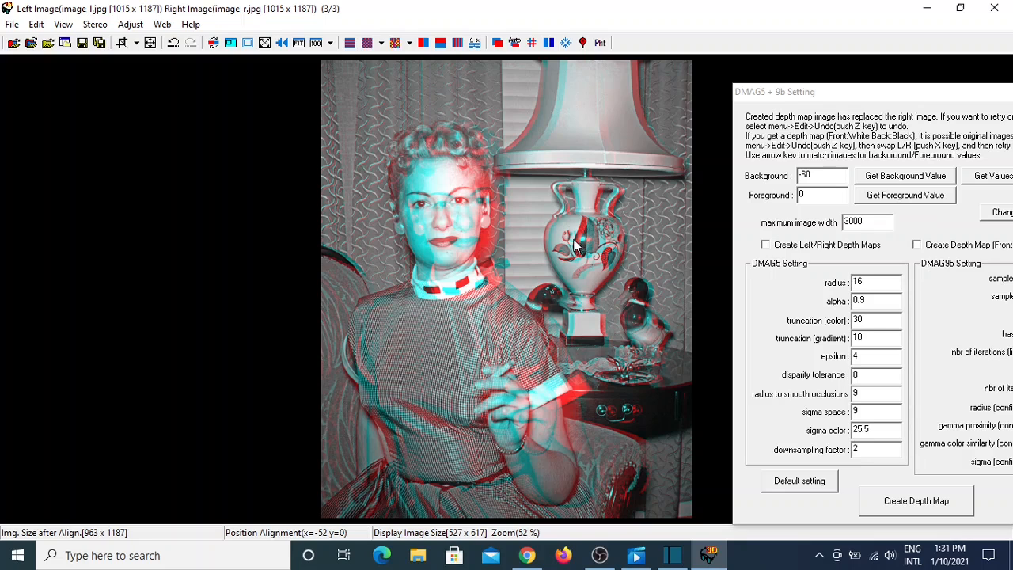
key("Right")
key("Right")
key("Right")
key("Right")
key("Right")
key("Right")
key("Right")
key("Right")
key("Right")
key("Right")
key("Right")
key("Right")
key("Right")
key("Right")
key("Right")
key("Right")
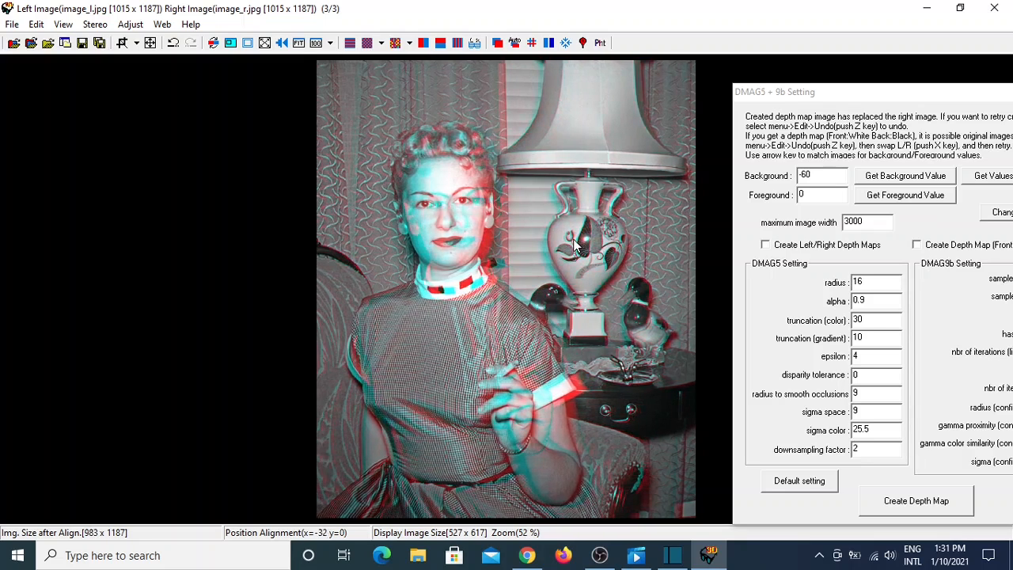
key("Right")
key("Right")
key("Right")
key("Right")
key("Right")
key("Right")
key("Right")
key("Right")
key("Right")
key("Right")
key("Right")
key("Right")
key("Right")
key("Right")
key("Right")
key("Right")
key("Right")
key("Right")
key("Right")
key("Right")
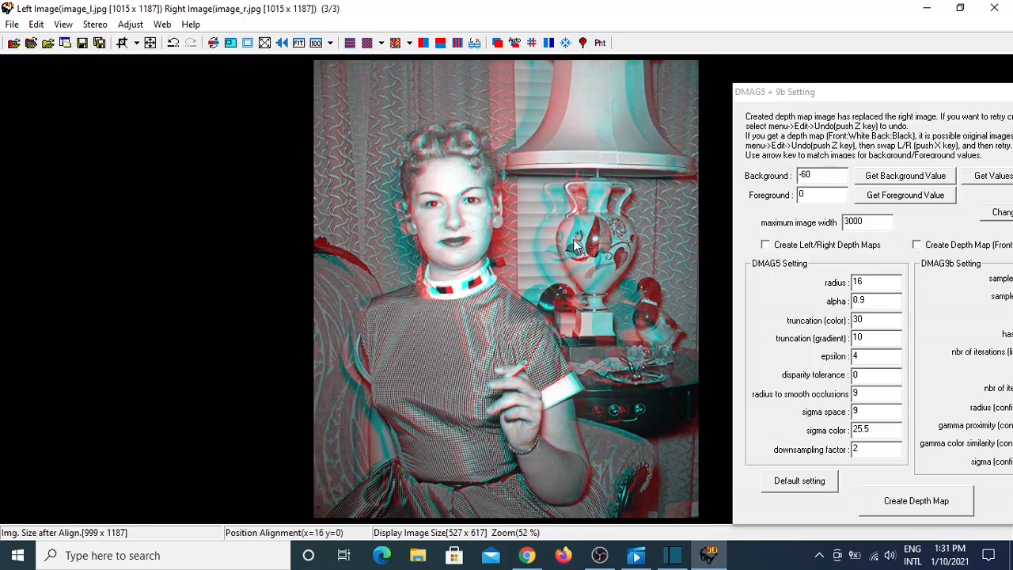
key("Right")
key("Right")
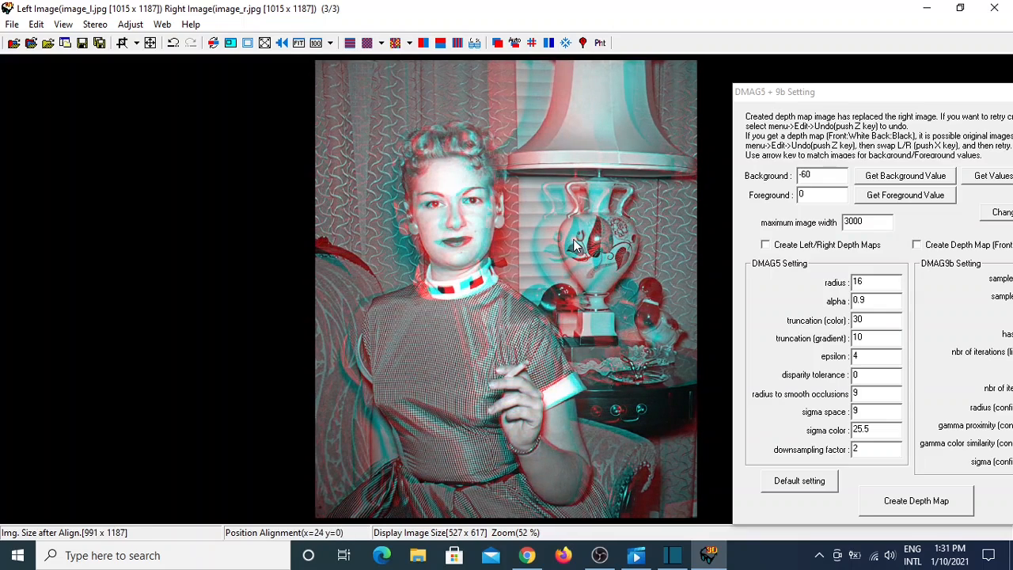
key("Right")
key("Right")
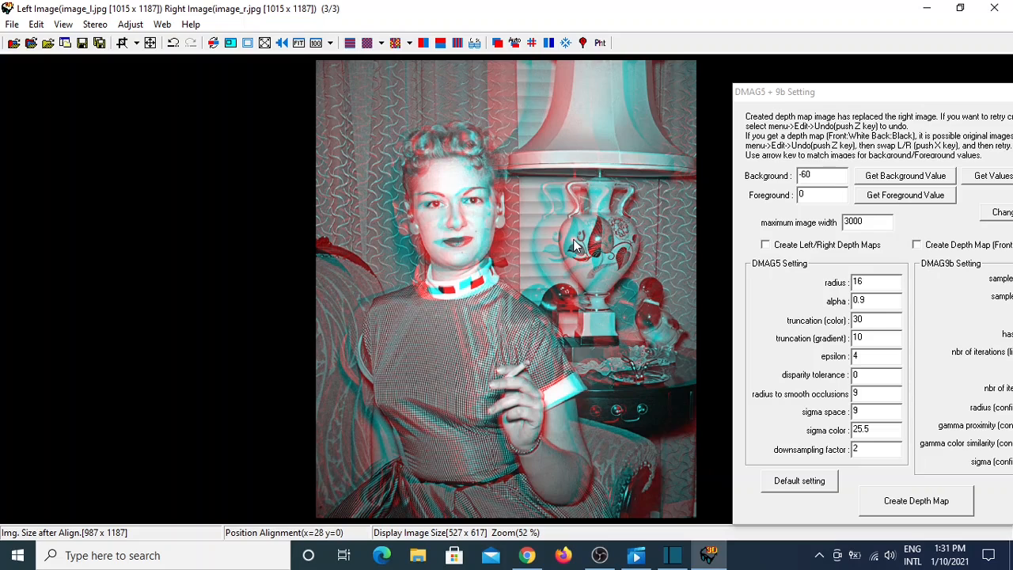
left_click(906, 194)
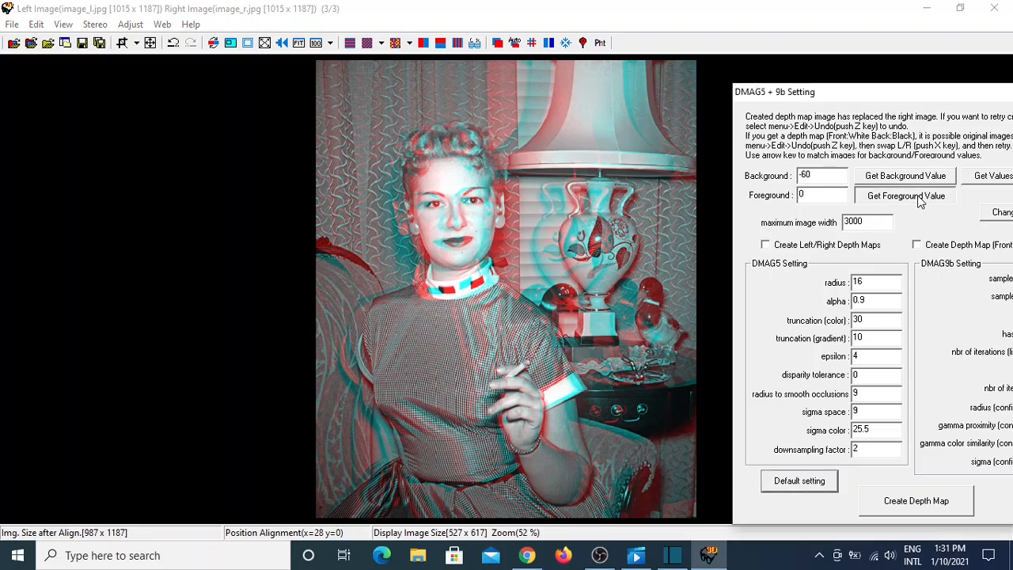
- Set the Foreground value to 30
left_click(826, 195)
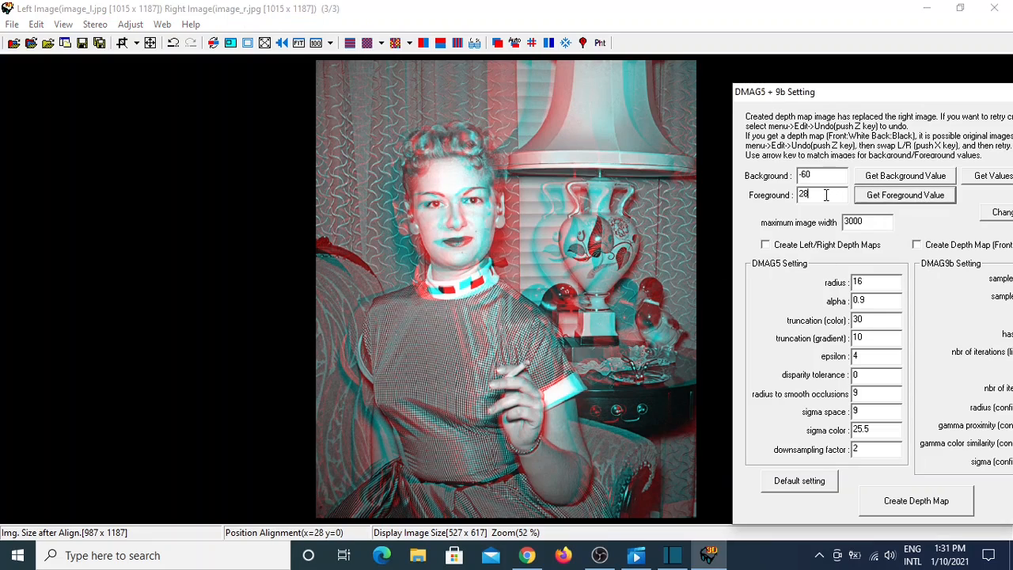
key("BackSpace")
key("BackSpace")
type("30")
- Enable the white-front, black-back depth map option, create the depth map, and display the result side by side
left_click_drag(903, 96, 740, 74)
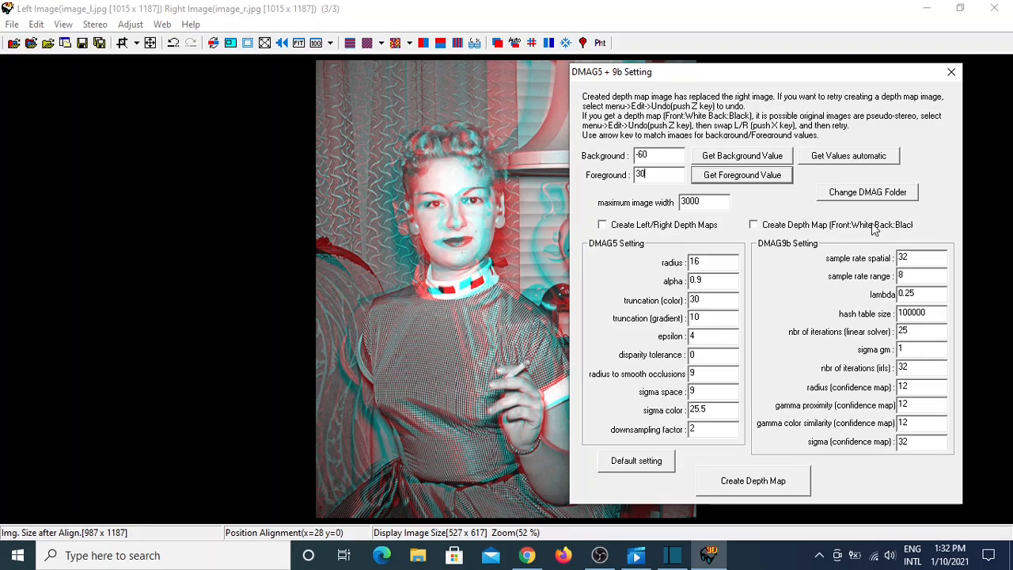
left_click(753, 226)
left_click(753, 482)
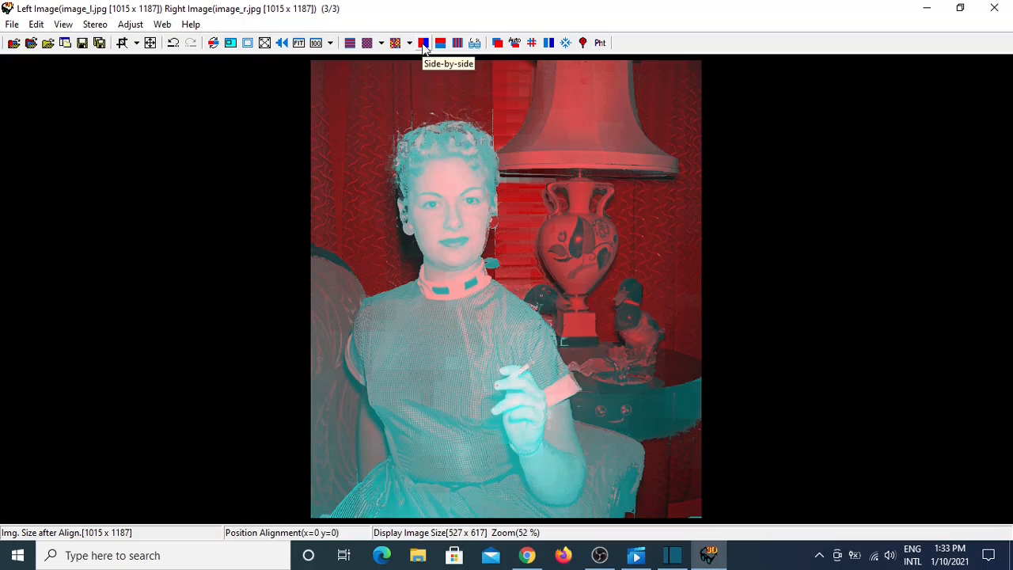
left_click(423, 45)
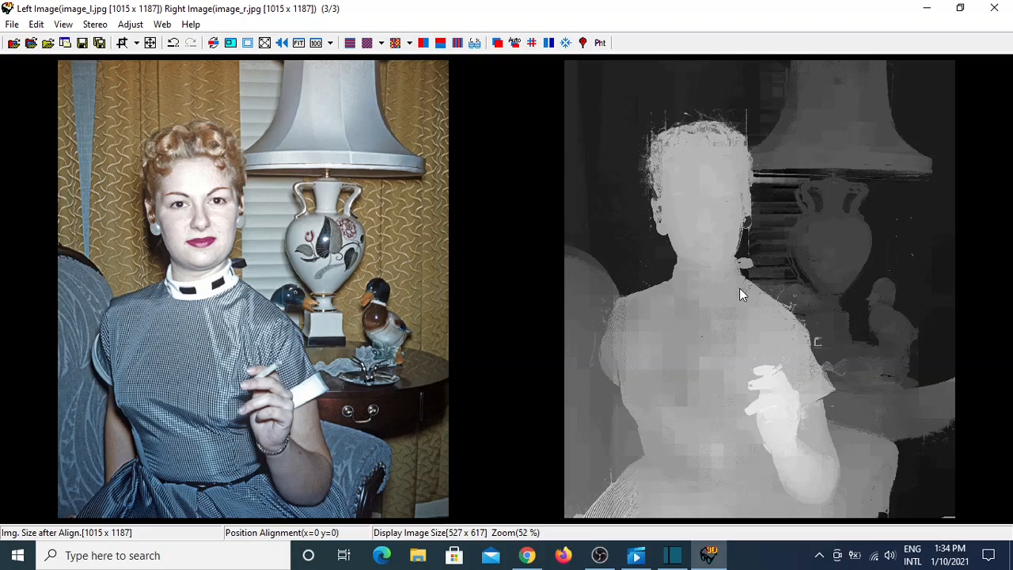
- Undo the depth map creation to restore the original stereo pair
left_click(36, 28)
mouse_move(77, 32)
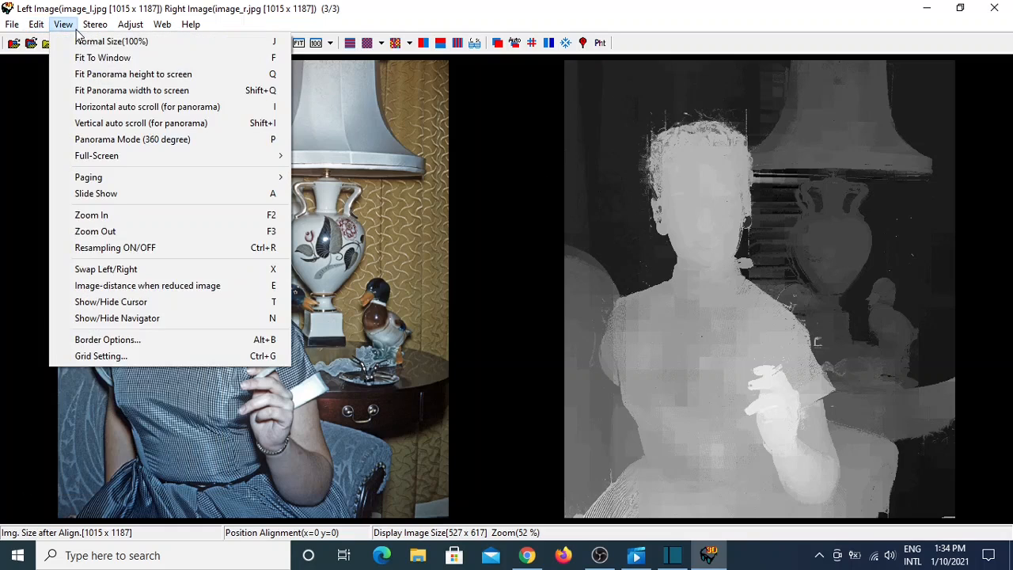
left_click(63, 41)
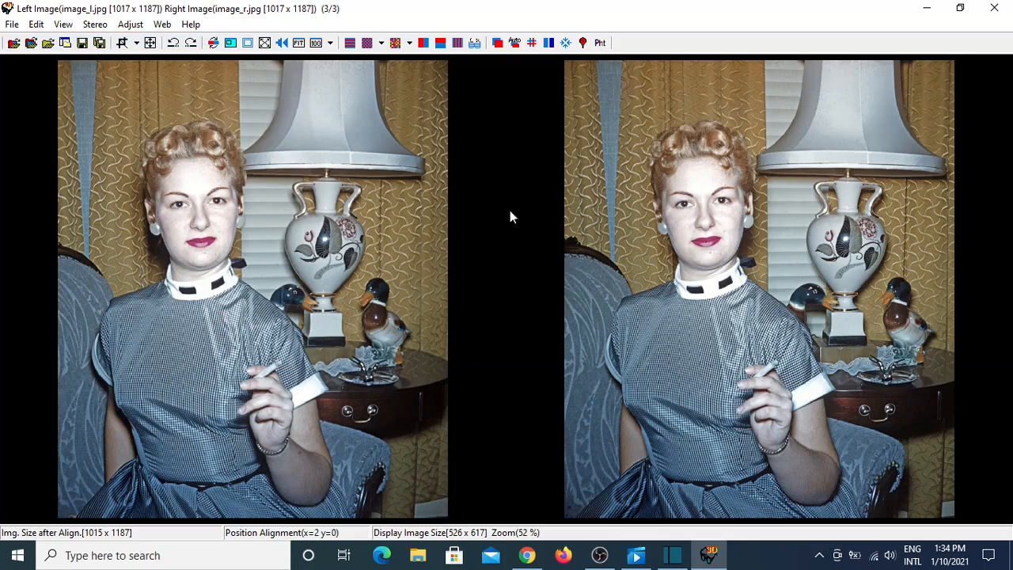
- Create the depth map from the stereo pair again with a DMAG5 radius of 32, and display it side by side
left_click(37, 25)
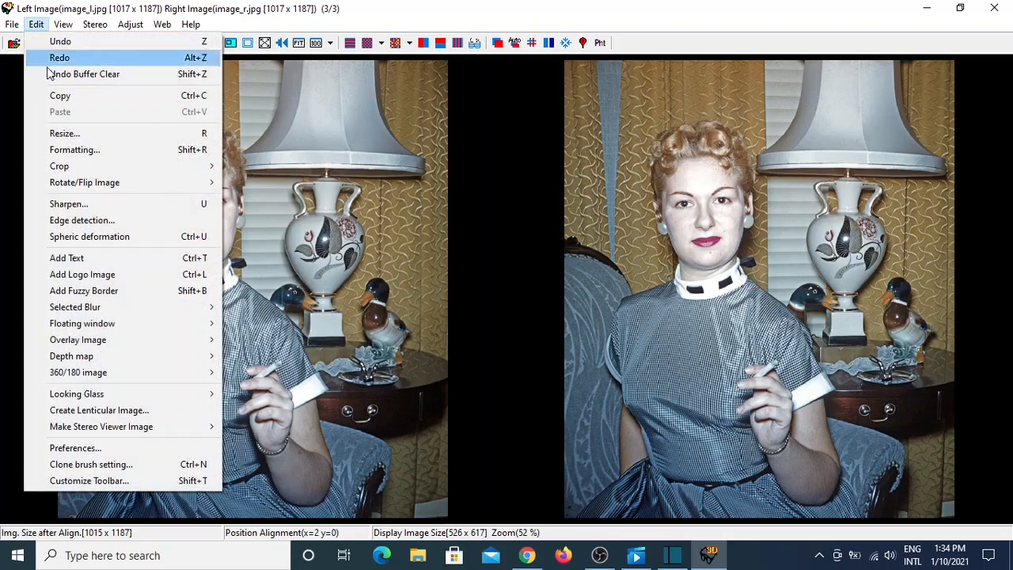
mouse_move(142, 357)
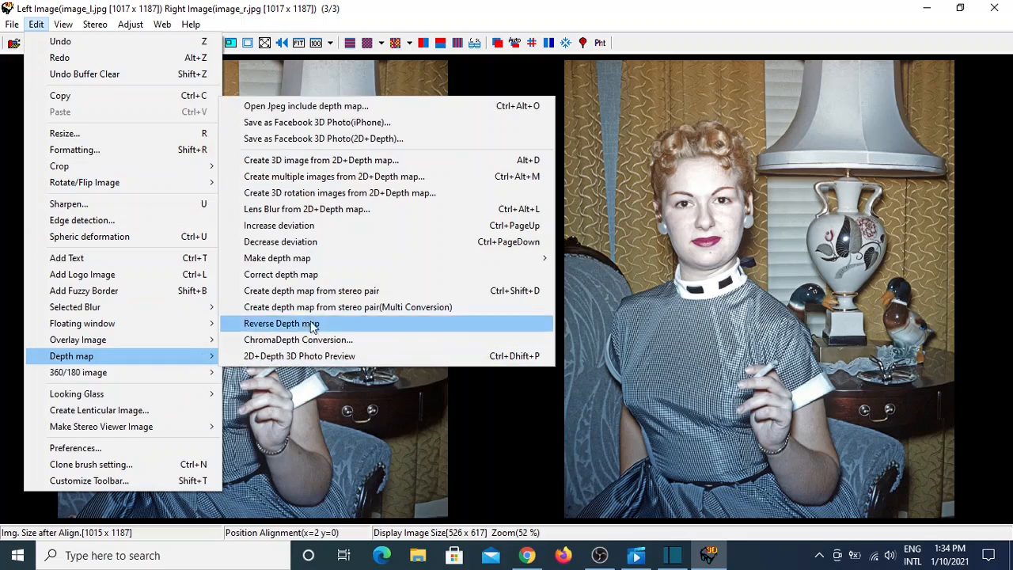
left_click(312, 291)
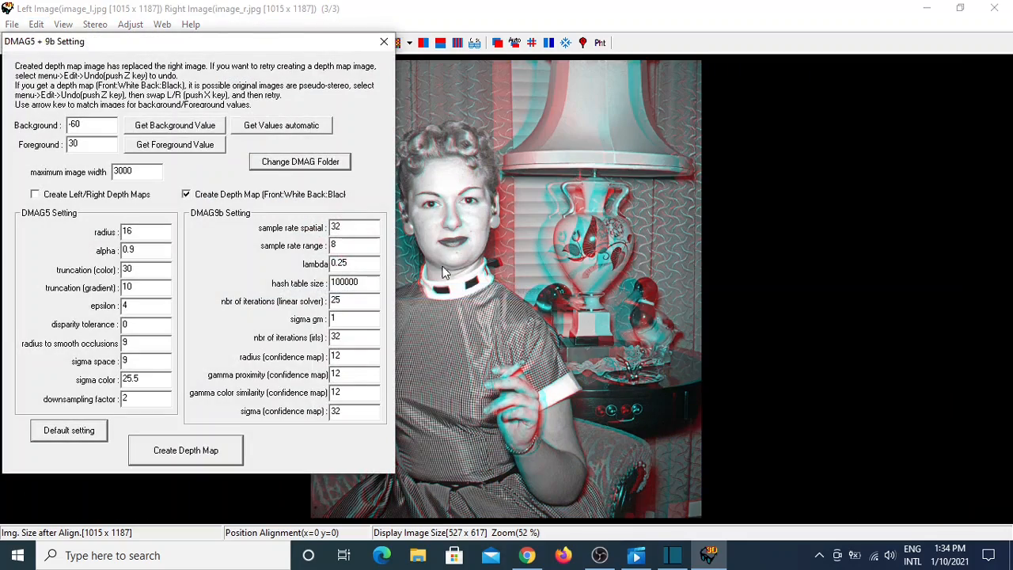
left_click_drag(182, 49, 699, 84)
left_click(649, 262)
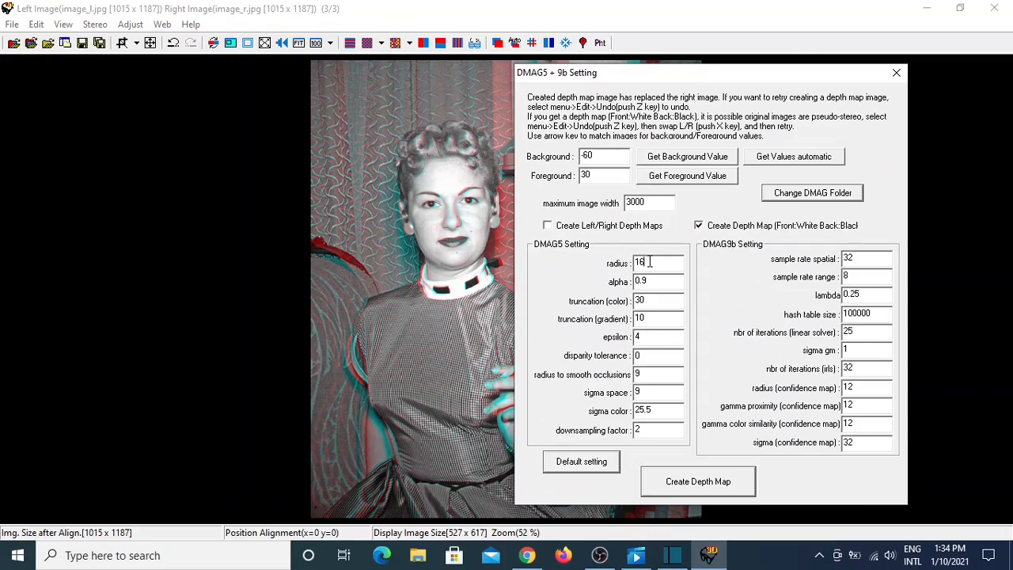
key("BackSpace")
key("BackSpace")
type("32")
left_click(699, 483)
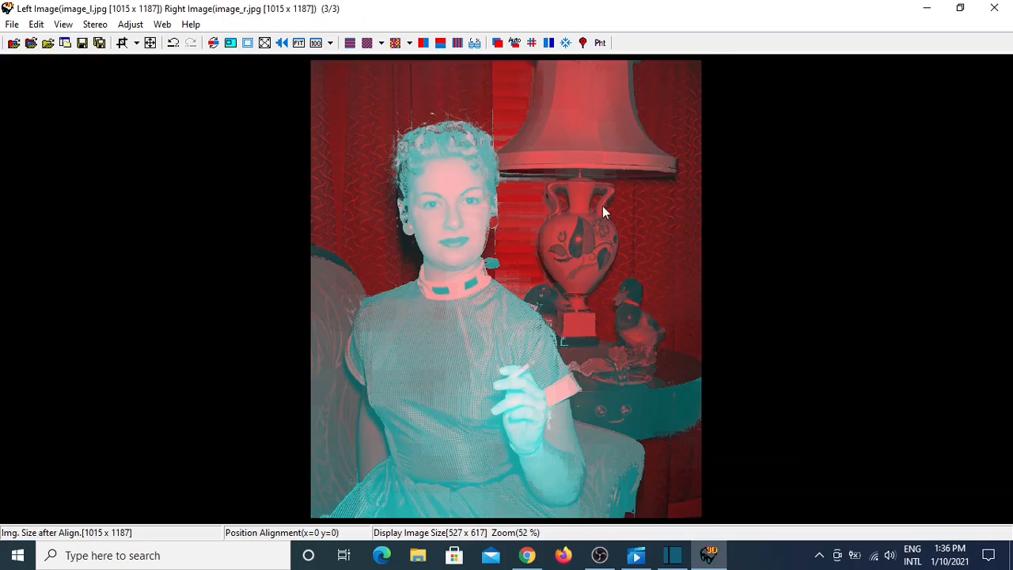
left_click(424, 44)
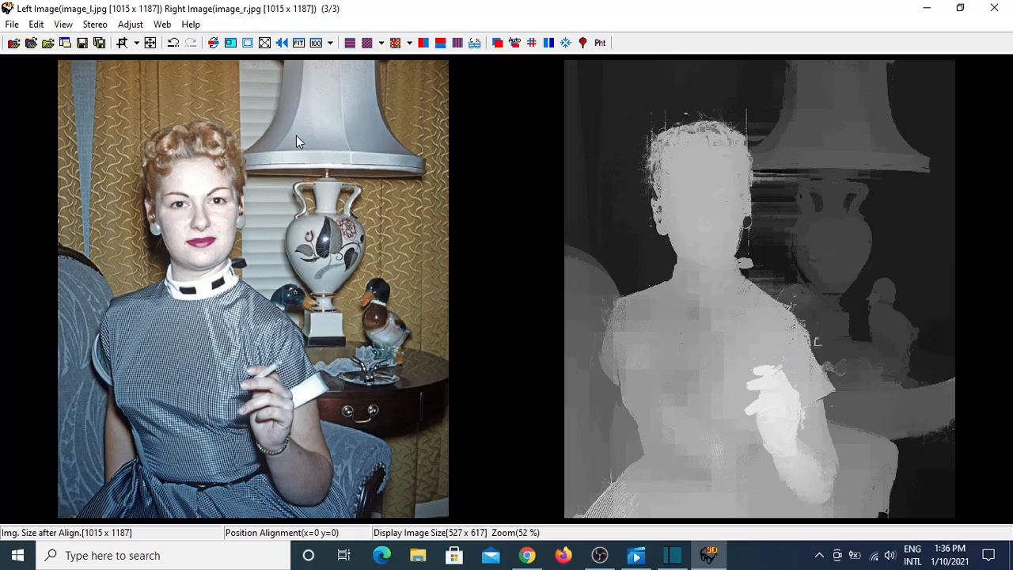
- Open the depth map correction tool and move its dialog between the photo and the depth map
left_click(36, 25)
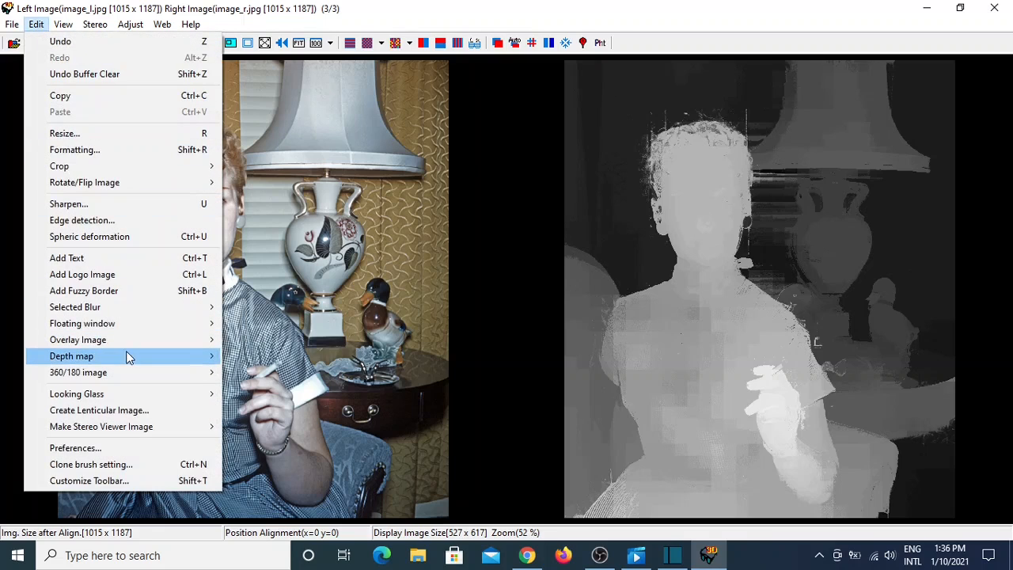
mouse_move(177, 361)
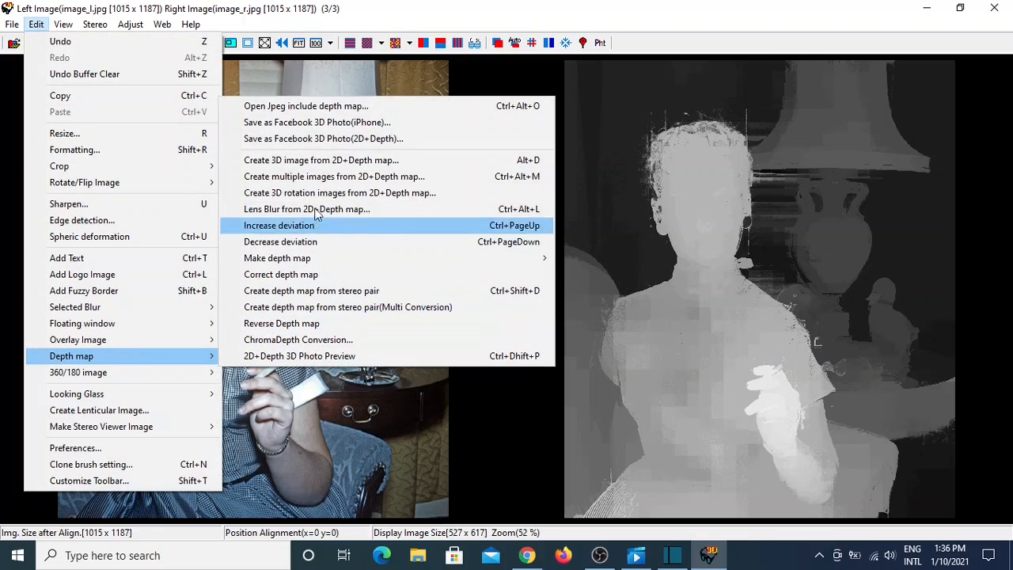
left_click(301, 277)
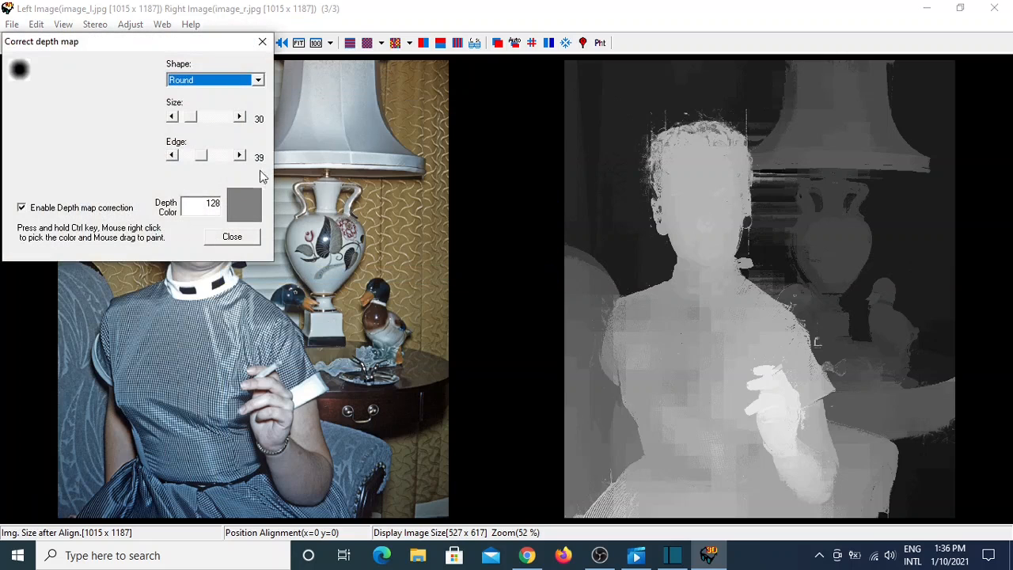
left_click_drag(186, 46, 516, 114)
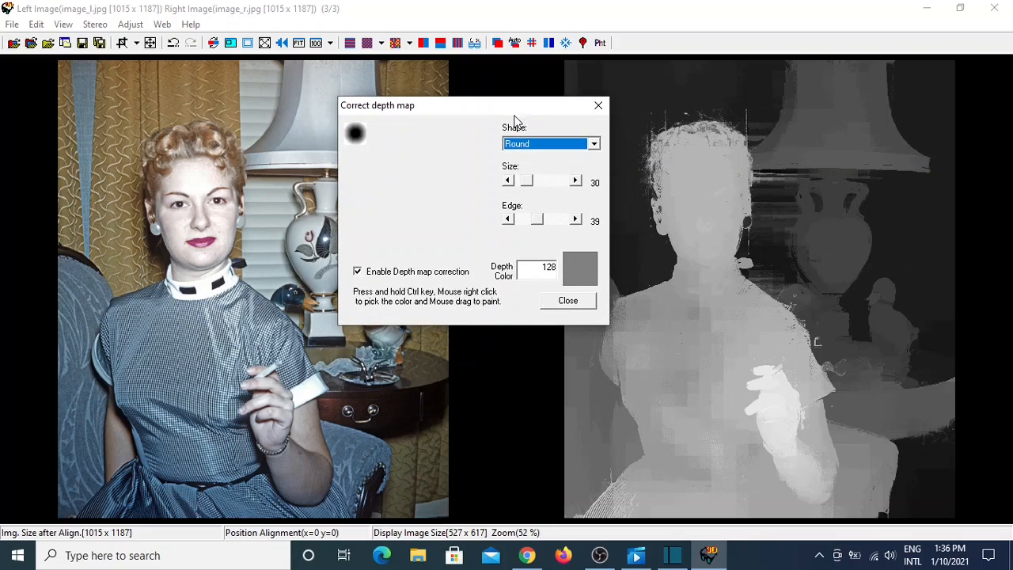
- Reposition the correction dialog and sample depth colors from the depth map's background, face, dress, vase and lampshade areas
left_click_drag(516, 119, 491, 184)
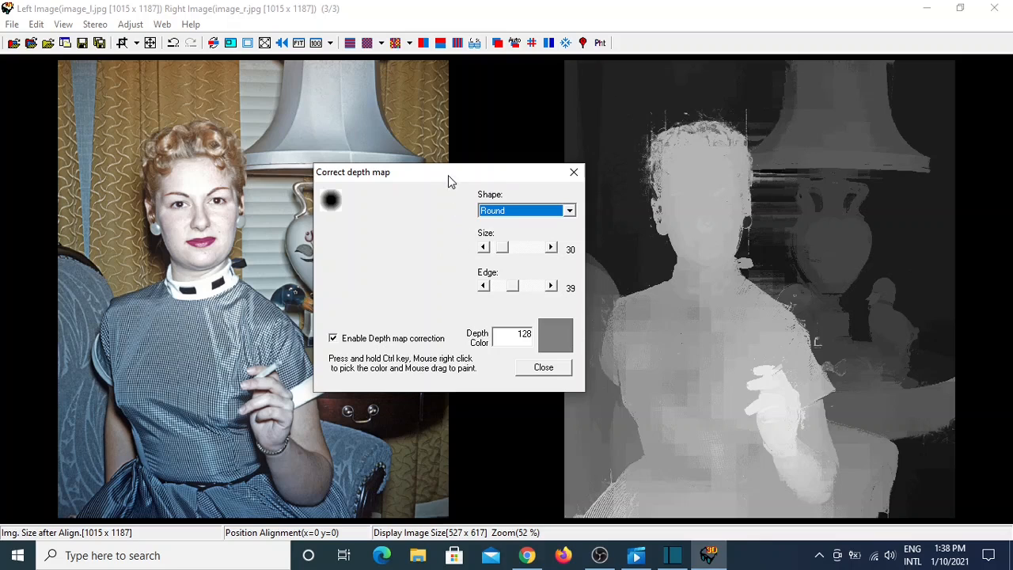
left_click_drag(448, 176, 455, 114)
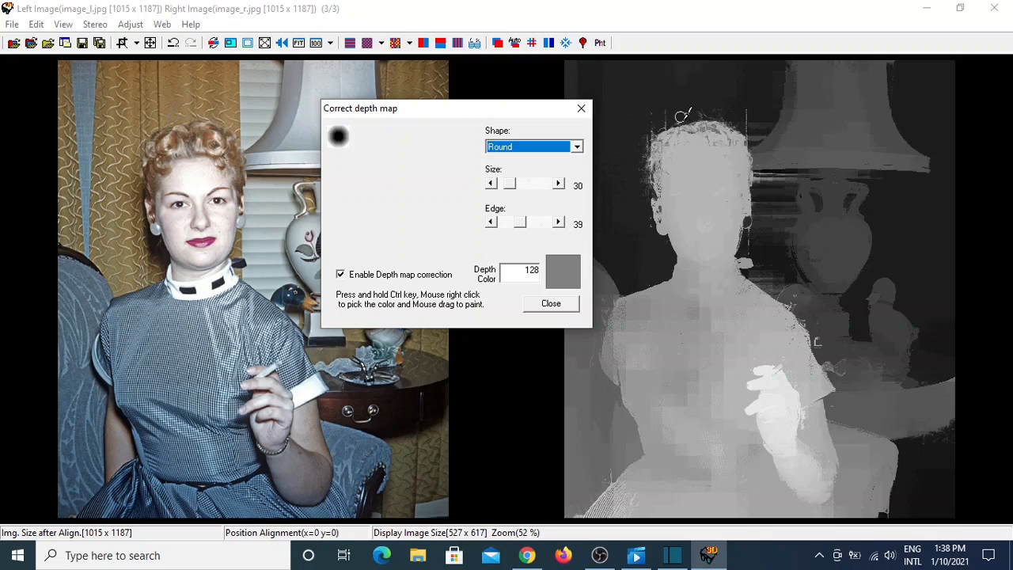
right_click(655, 89, "ctrl")
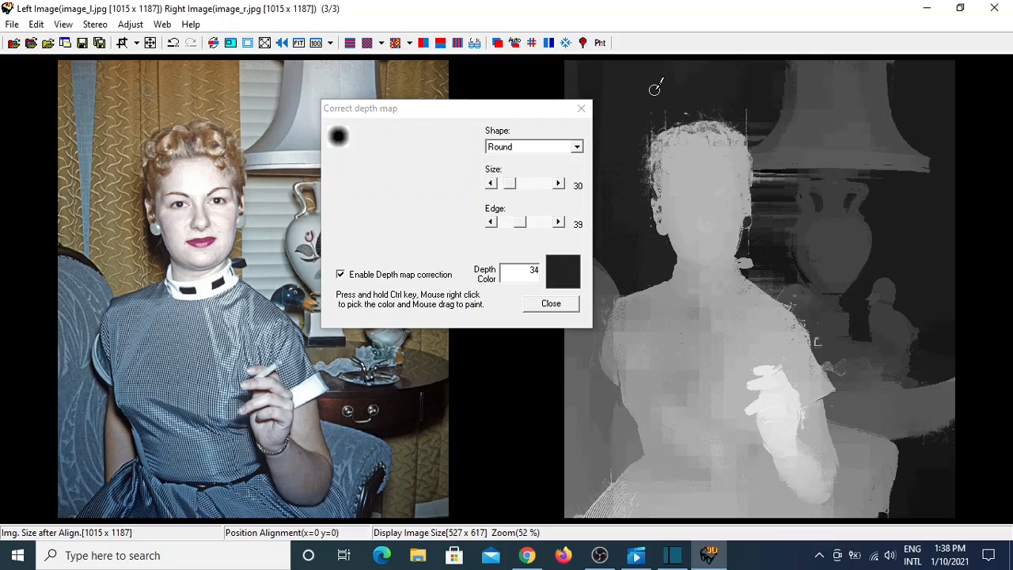
right_click(610, 189, "ctrl")
right_click(700, 223, "ctrl")
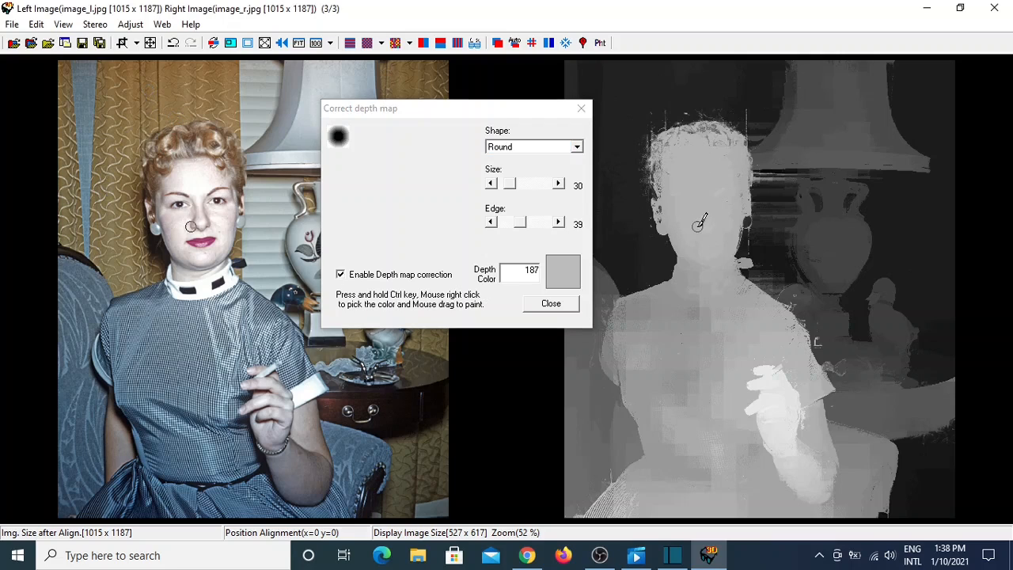
right_click(675, 311, "ctrl")
right_click(825, 238, "ctrl")
right_click(823, 123, "ctrl")
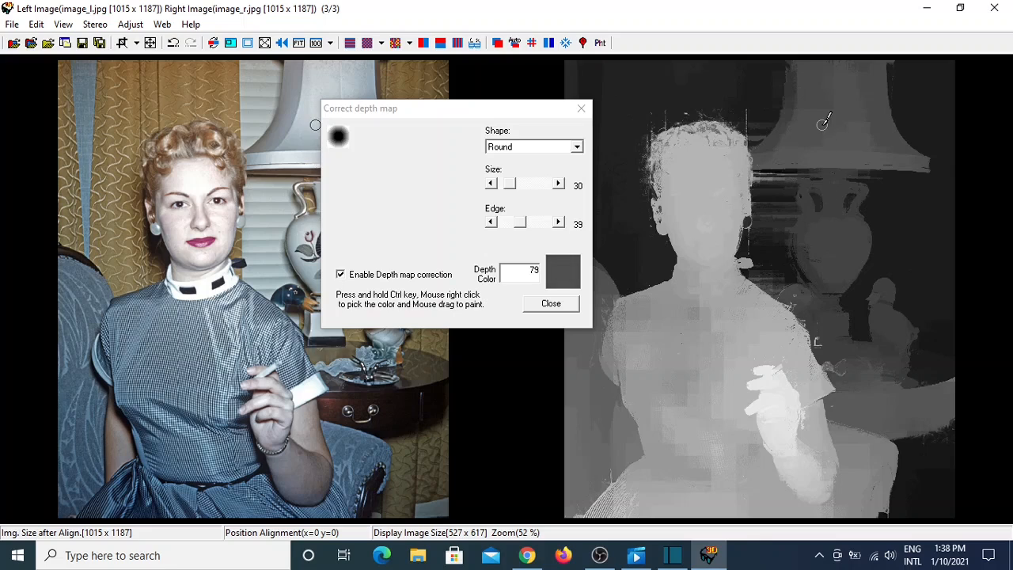
right_click(812, 263, "ctrl")
right_click(708, 345, "ctrl")
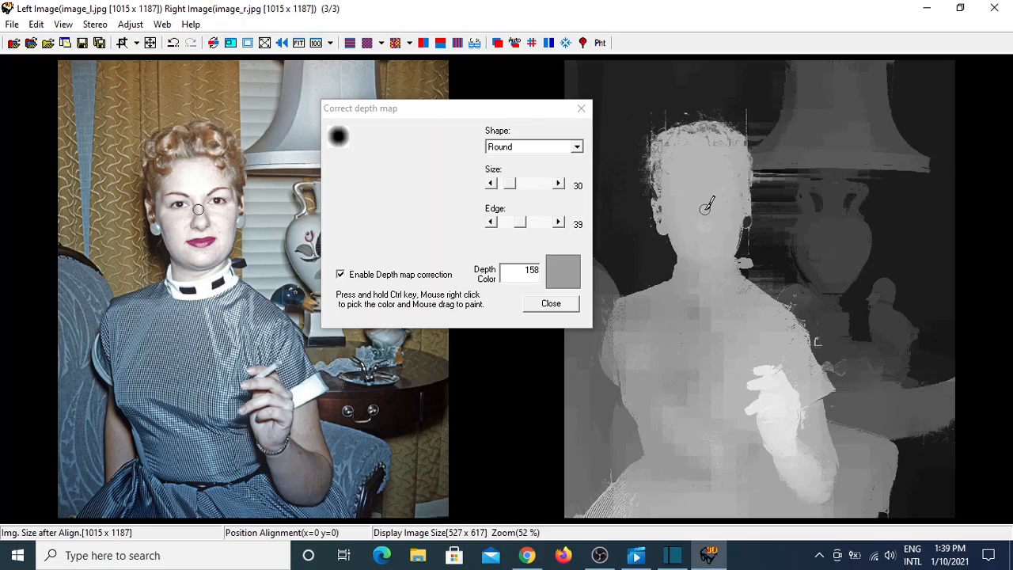
- Paint the hair smooth with the face's depth color 181, and cover stray marks around the top of the head with background depth 34
right_click(705, 208, "ctrl")
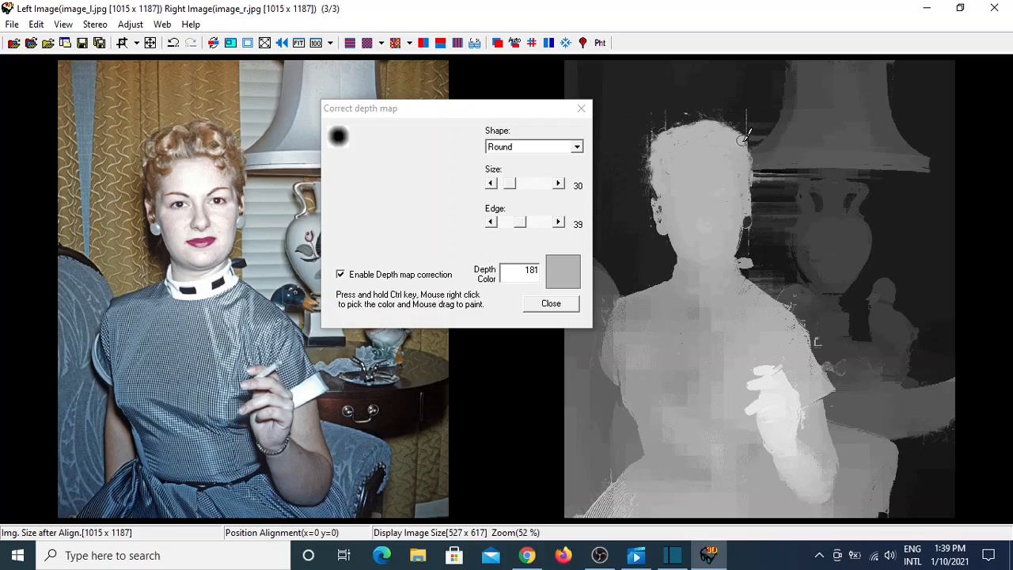
right_click(645, 101, "ctrl")
mouse_move(649, 134)
left_mouse_down()
mouse_move(644, 174)
mouse_move(686, 112)
mouse_move(671, 120)
left_mouse_up()
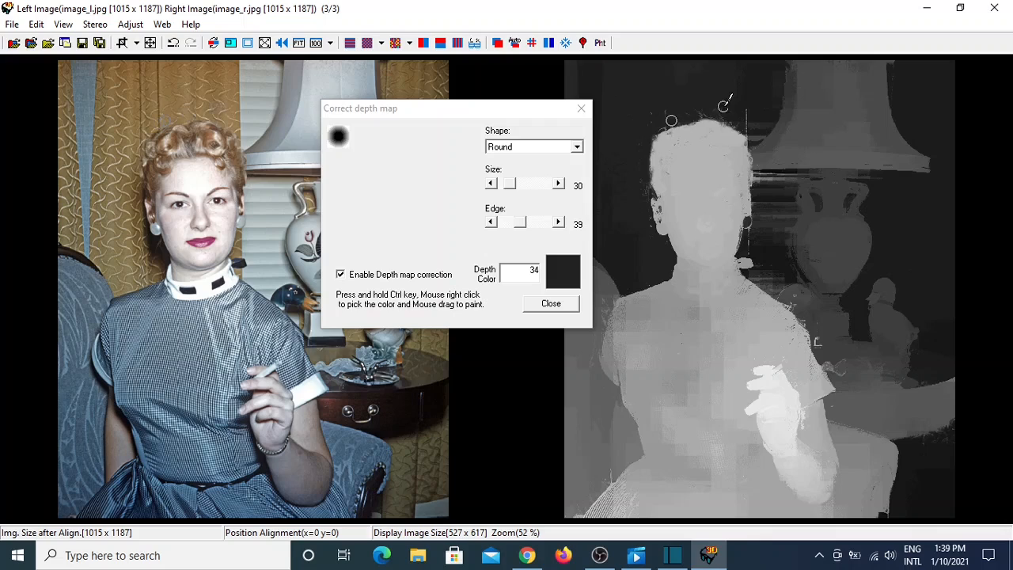
left_click_drag(746, 110, 745, 114)
- Clean the background beside the neck with depth 22, and fill the gaps around both ears with face depths 175 and 181
right_click(773, 242, "ctrl")
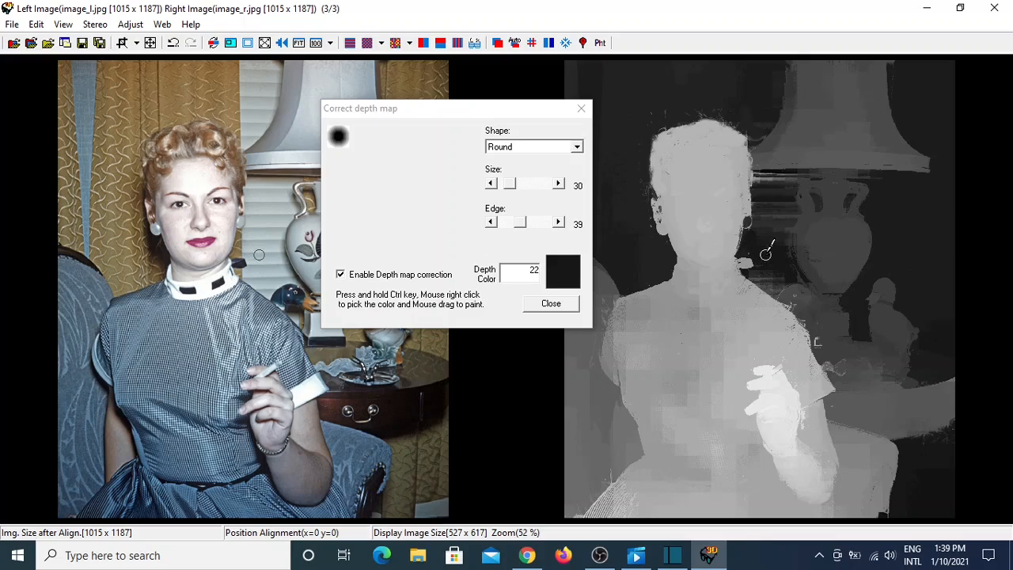
right_click(741, 207, "ctrl")
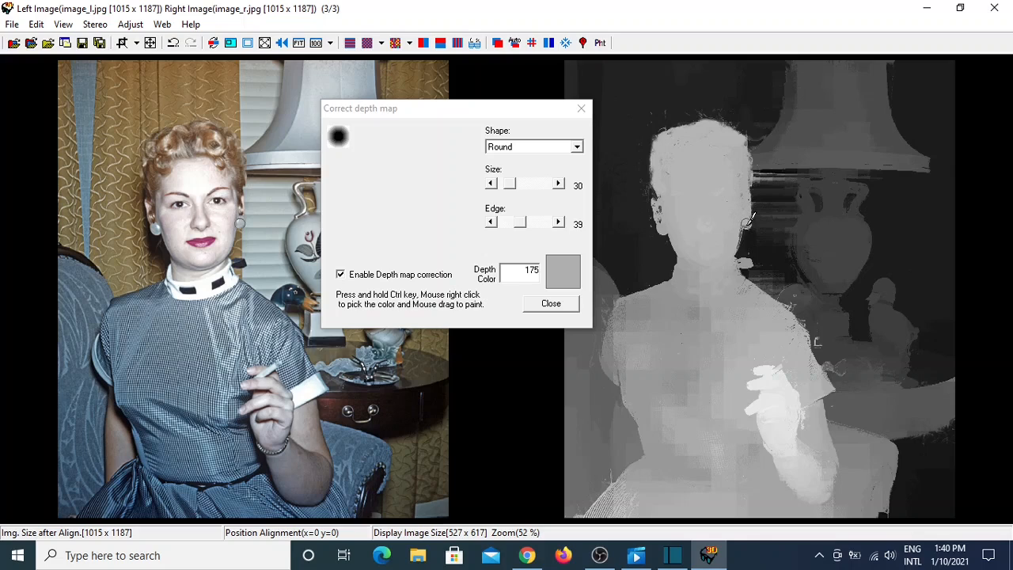
right_click(701, 198, "ctrl")
mouse_move(662, 207)
left_mouse_down()
mouse_move(664, 221)
mouse_move(658, 194)
left_mouse_up()
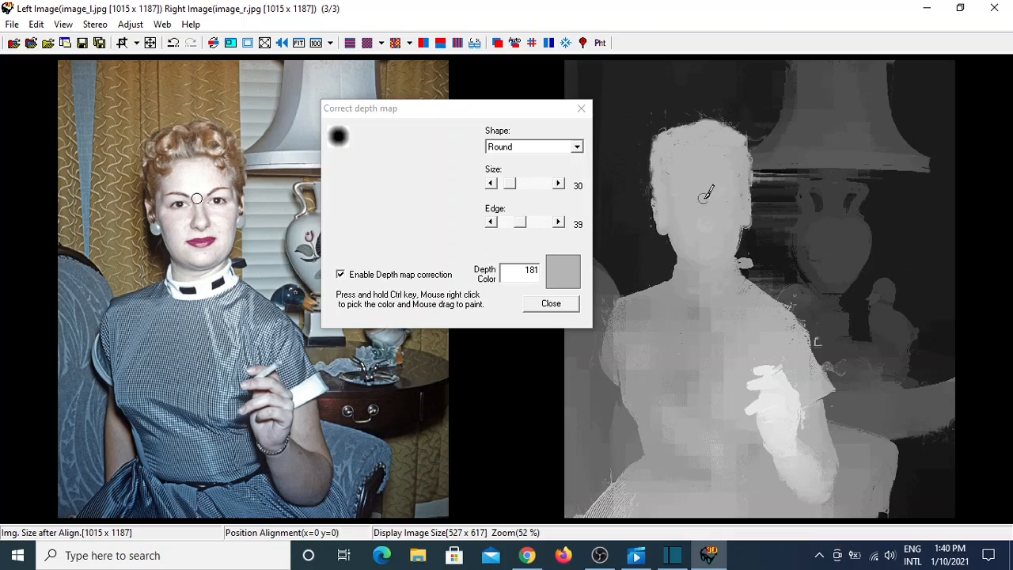
- Touch up the background around the head with depth 34, and paint over the streaks between the head and the vase with depth 22
right_click(684, 91, "ctrl")
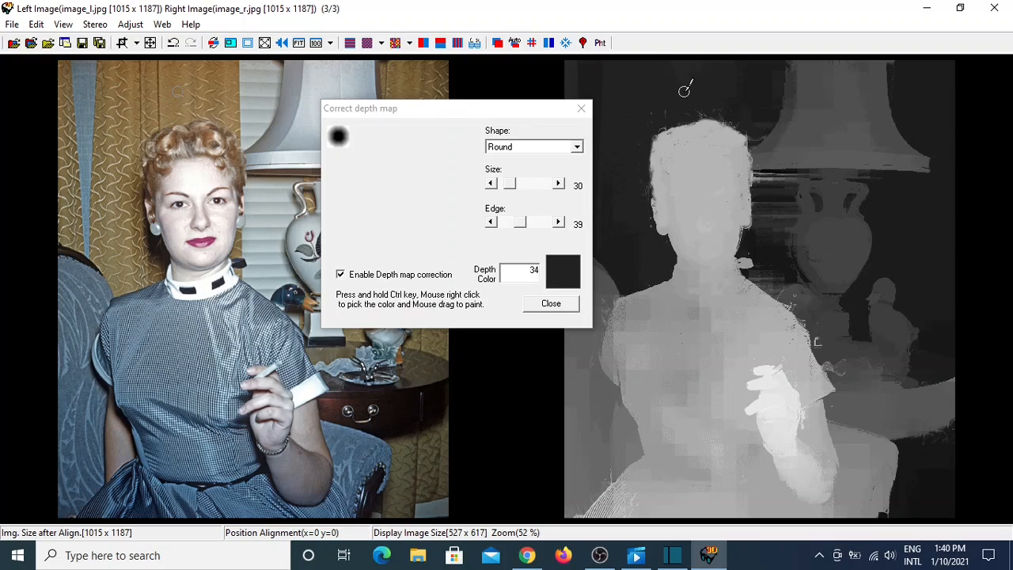
right_click(775, 260, "ctrl")
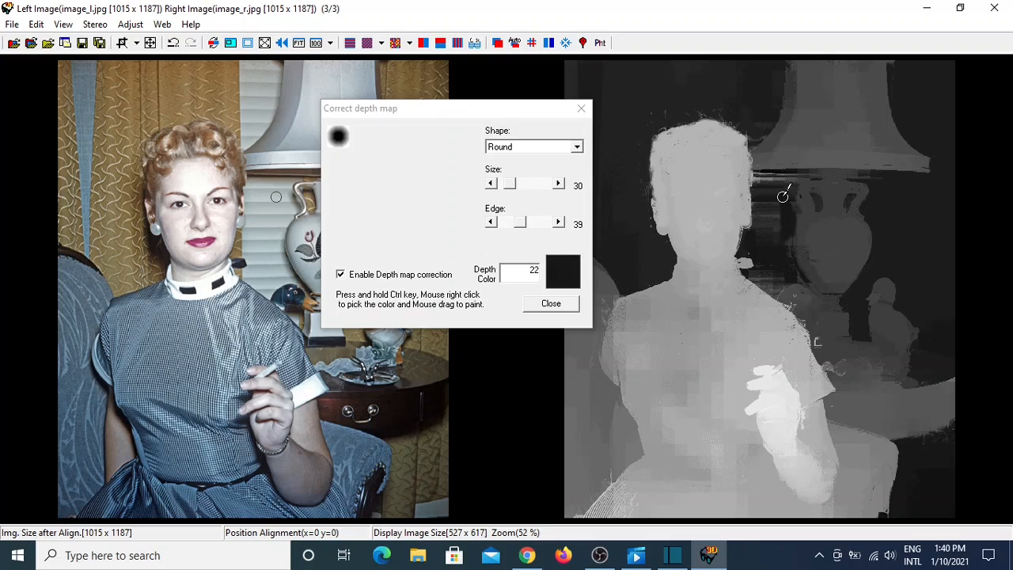
mouse_move(783, 196)
left_mouse_down("ctrl")
mouse_move(777, 234)
mouse_move(771, 197)
mouse_move(767, 216)
mouse_move(762, 197)
mouse_move(761, 209)
mouse_move(757, 178)
mouse_move(789, 177)
left_mouse_up("ctrl")
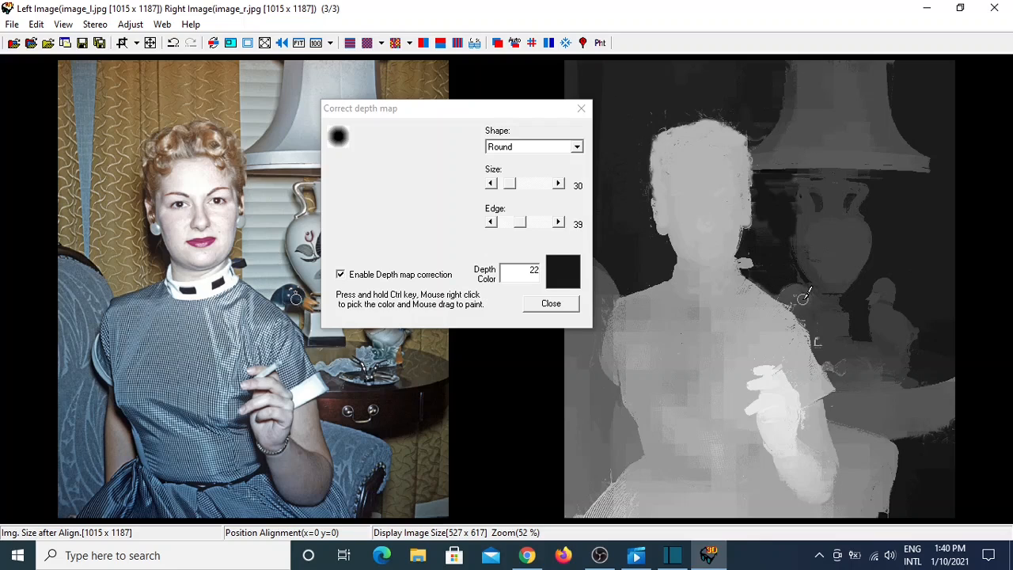
- Retouch the duck beside the shoulder with depth 73 and the tabletop area beside the sleeve with depths 90 and 62
right_click(799, 297, "ctrl")
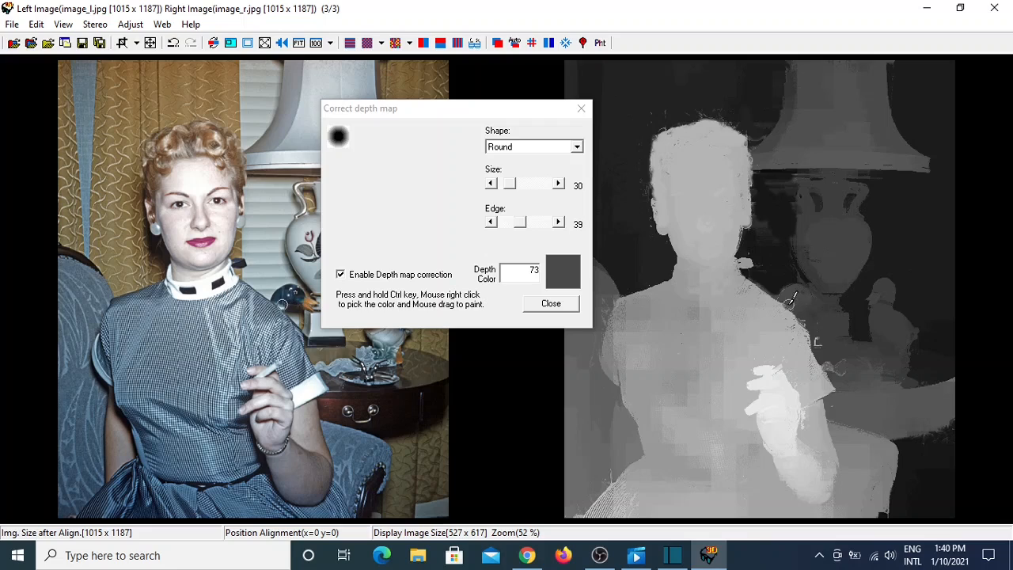
right_click(852, 392, "ctrl")
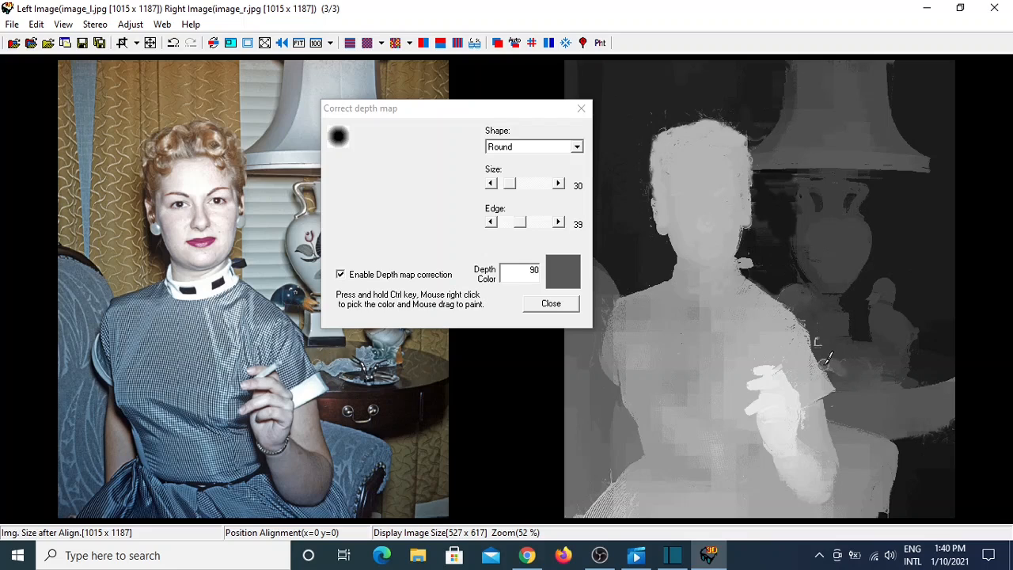
right_click(836, 343, "ctrl")
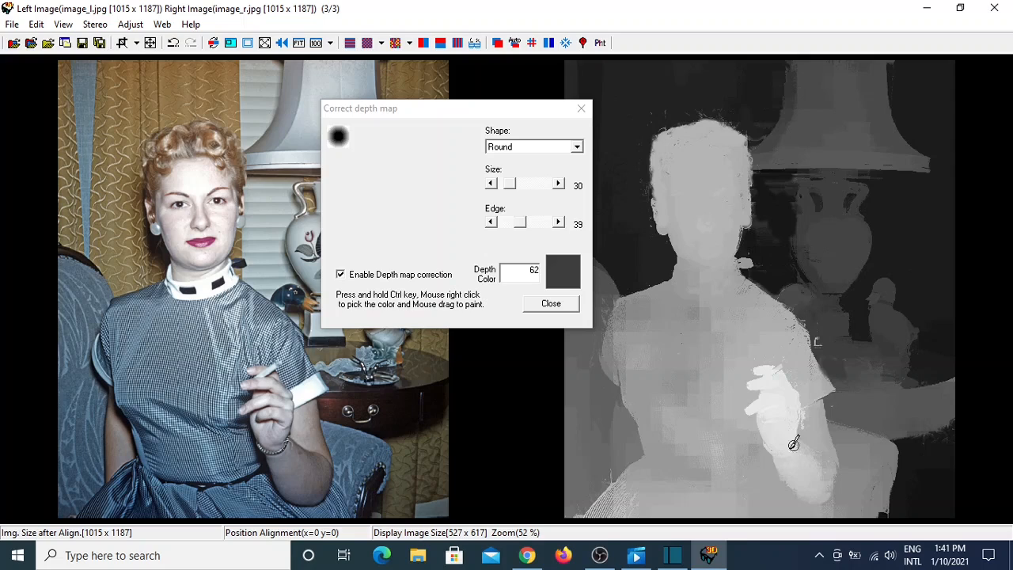
- Retouch the depth map's lower half: skirt edge with depth 164, table edge with 85, forearm with 175, and the mark beside the sleeve with 62
right_click(651, 480, "ctrl")
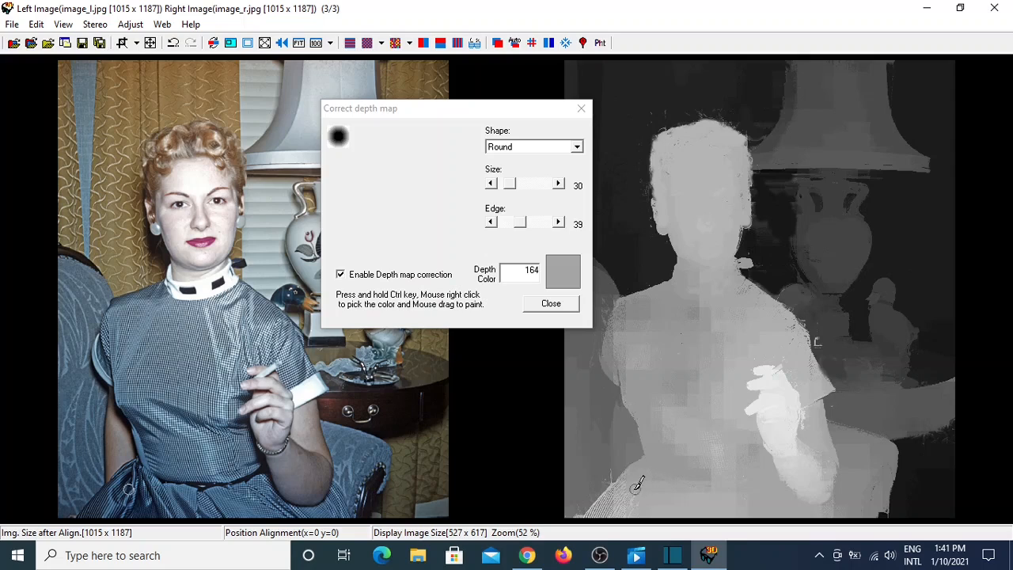
mouse_move(635, 489)
left_mouse_down()
mouse_move(597, 510)
mouse_move(639, 491)
mouse_move(623, 510)
mouse_move(591, 516)
left_mouse_up()
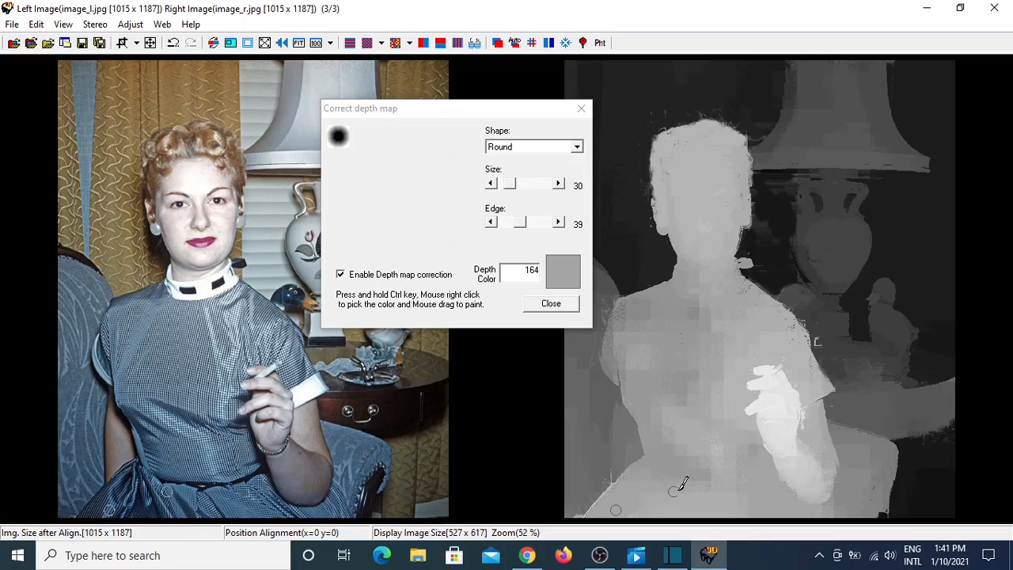
right_click(927, 398, "ctrl")
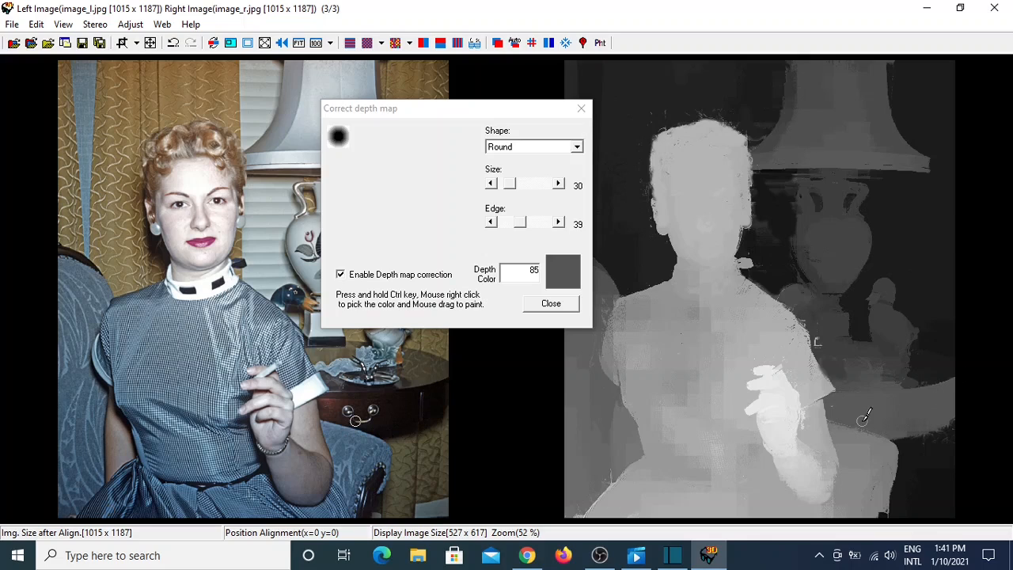
right_click(809, 428, "ctrl")
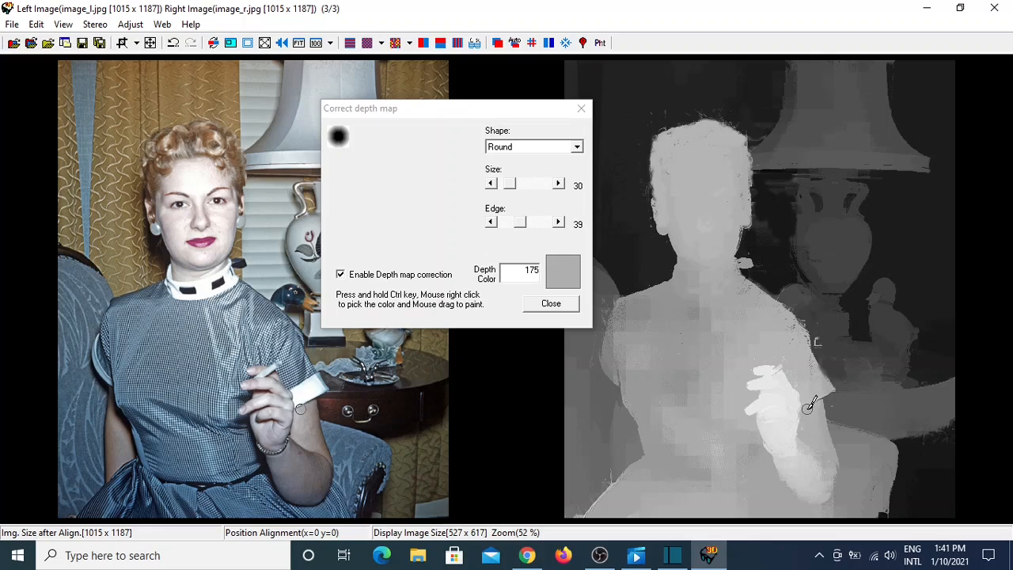
right_click(833, 318, "ctrl")
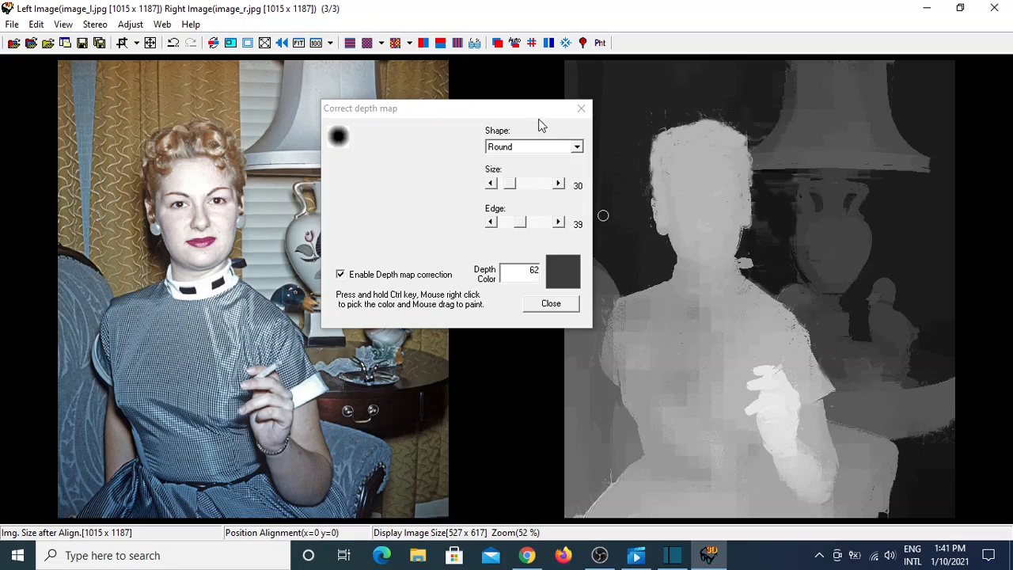
- Repaint the chair next to the shoulder and dress with depths 90 and 102, and close the depth map correction tool
left_click_drag(532, 107, 439, 156)
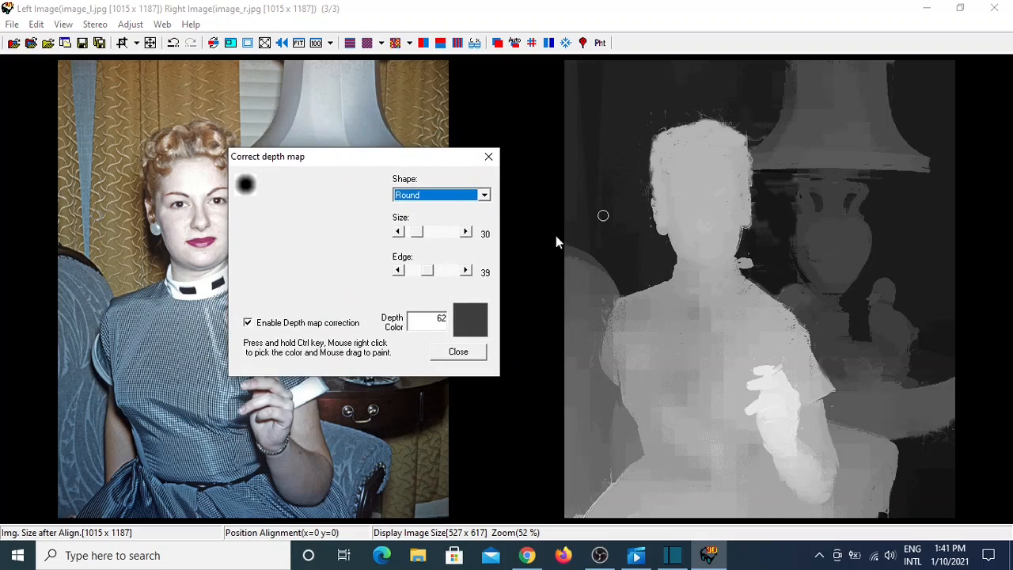
right_click(602, 298, "ctrl")
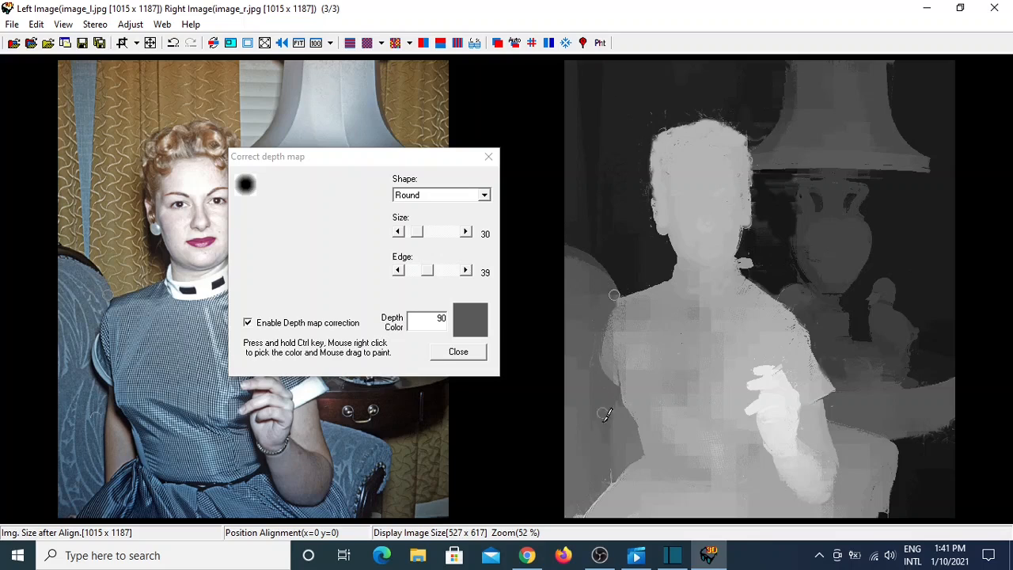
right_click(603, 464, "ctrl")
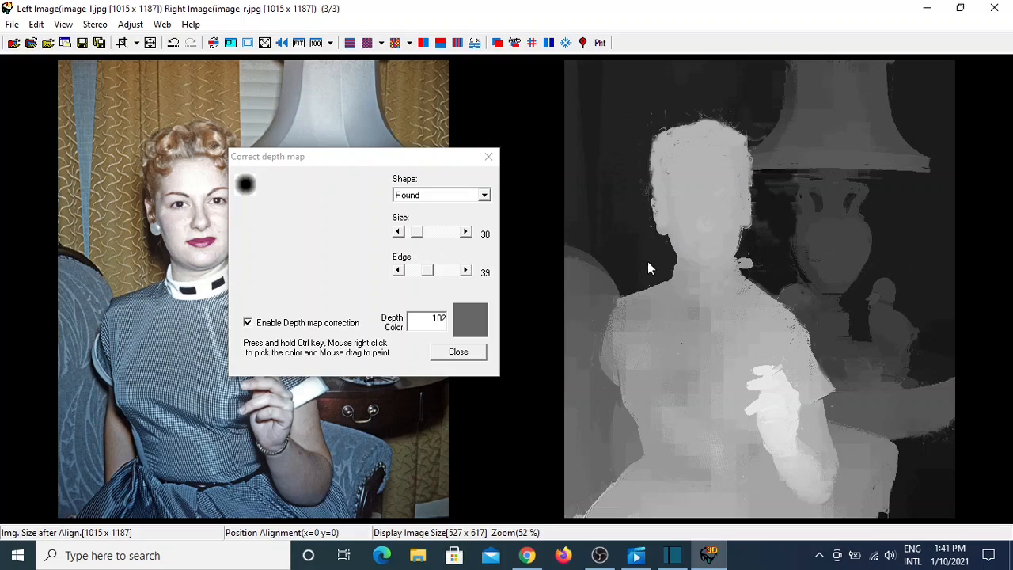
left_click(470, 355)
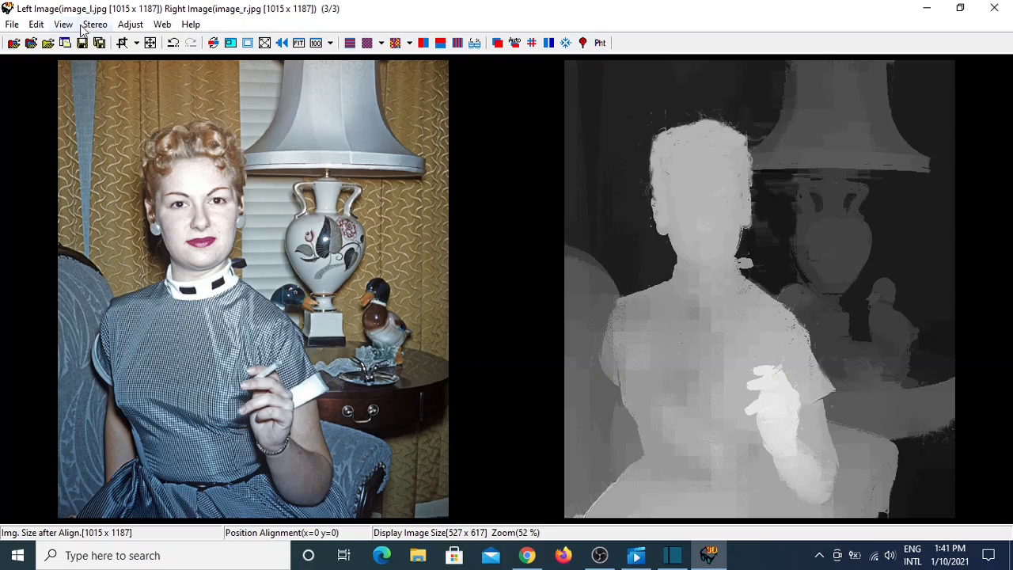
- Save the pair as a Facebook 3D Photo (2D+Depth) named image in Downloads, with the depth map's front side set to White
left_click(37, 25)
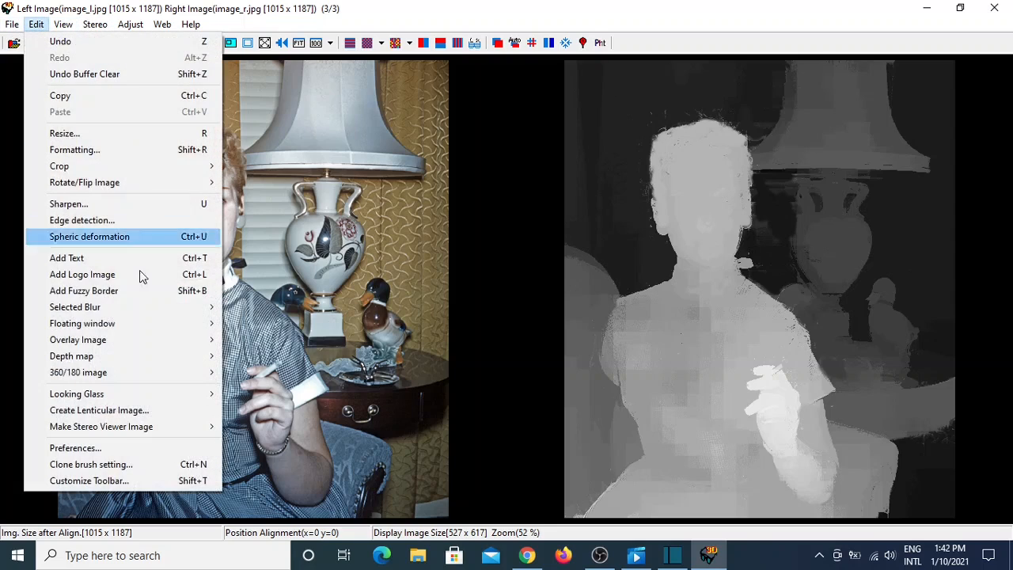
mouse_move(144, 357)
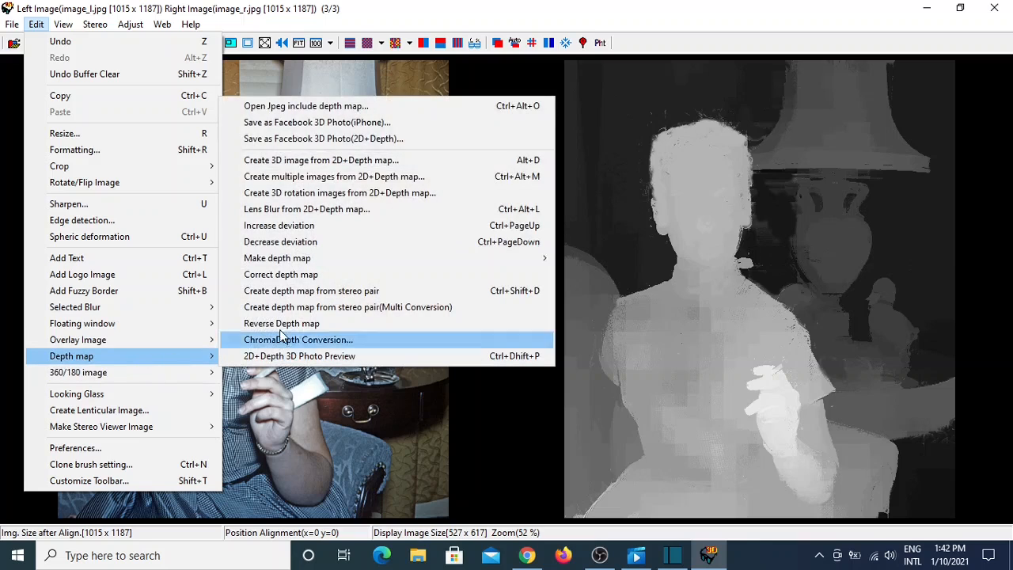
left_click(364, 140)
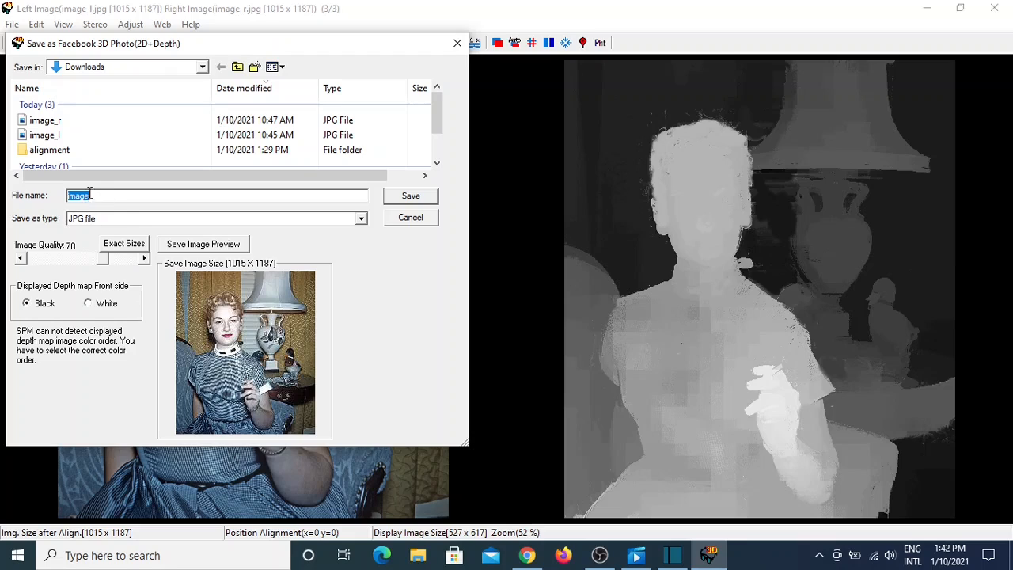
left_click(88, 304)
left_click(409, 198)
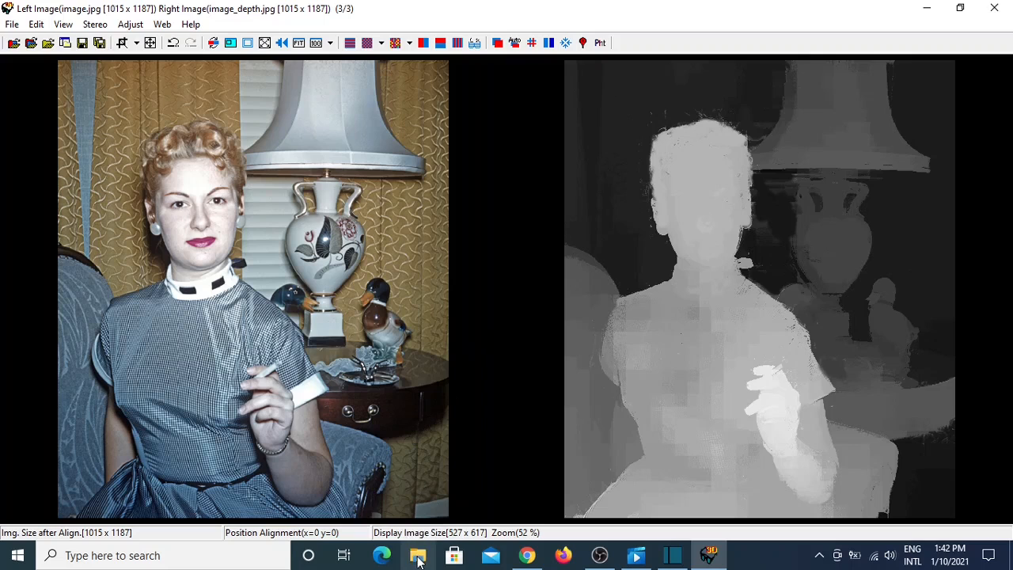
- Check the Downloads folder in File Explorer for the saved image and image_depth files, and close the window
key("super+e")
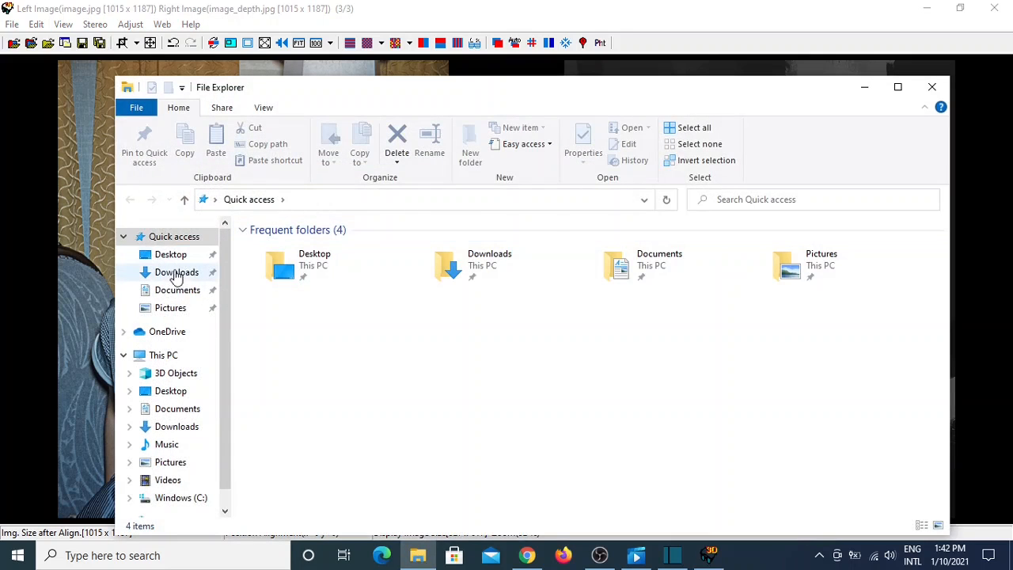
left_click(174, 272)
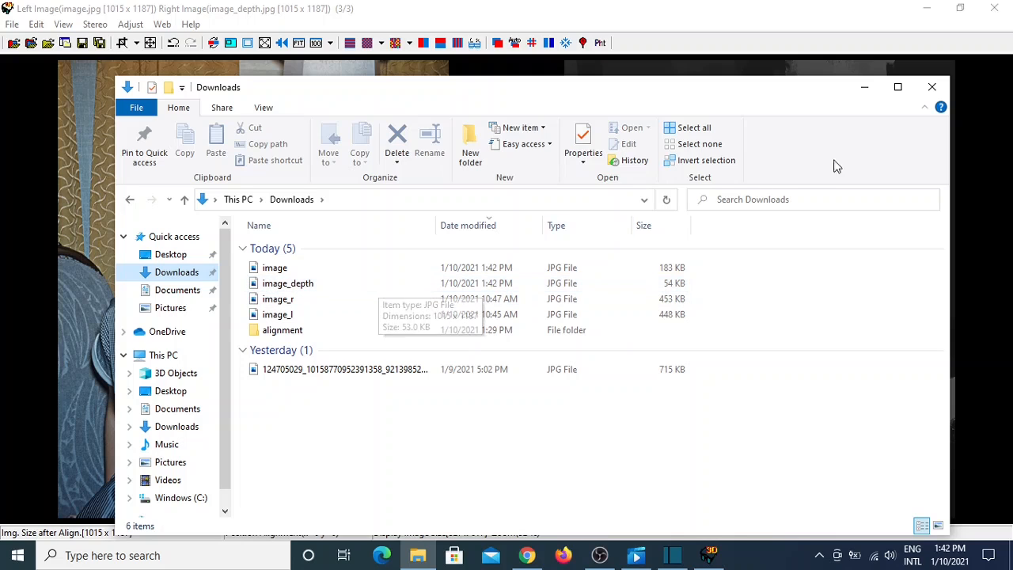
left_click(932, 88)
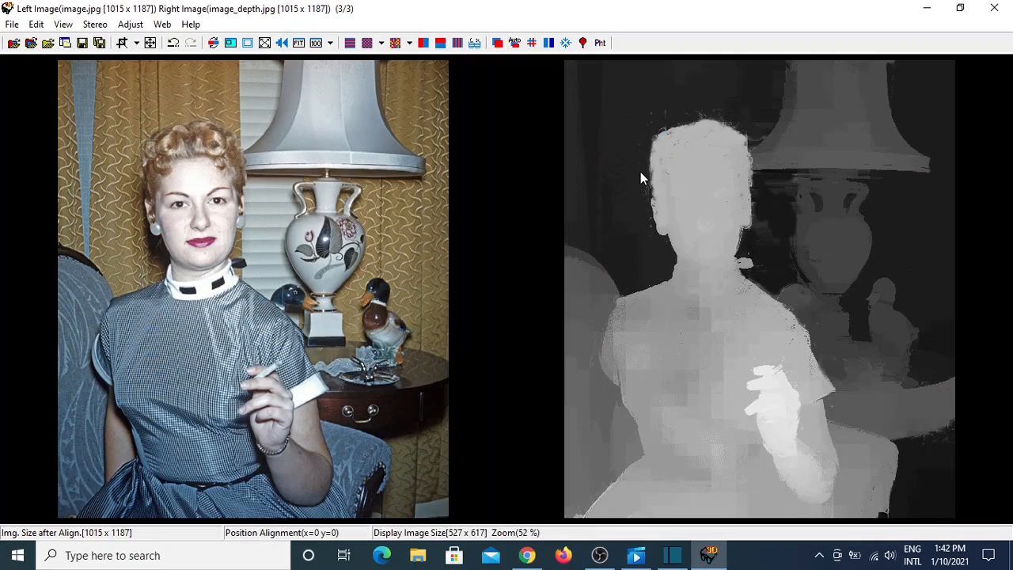